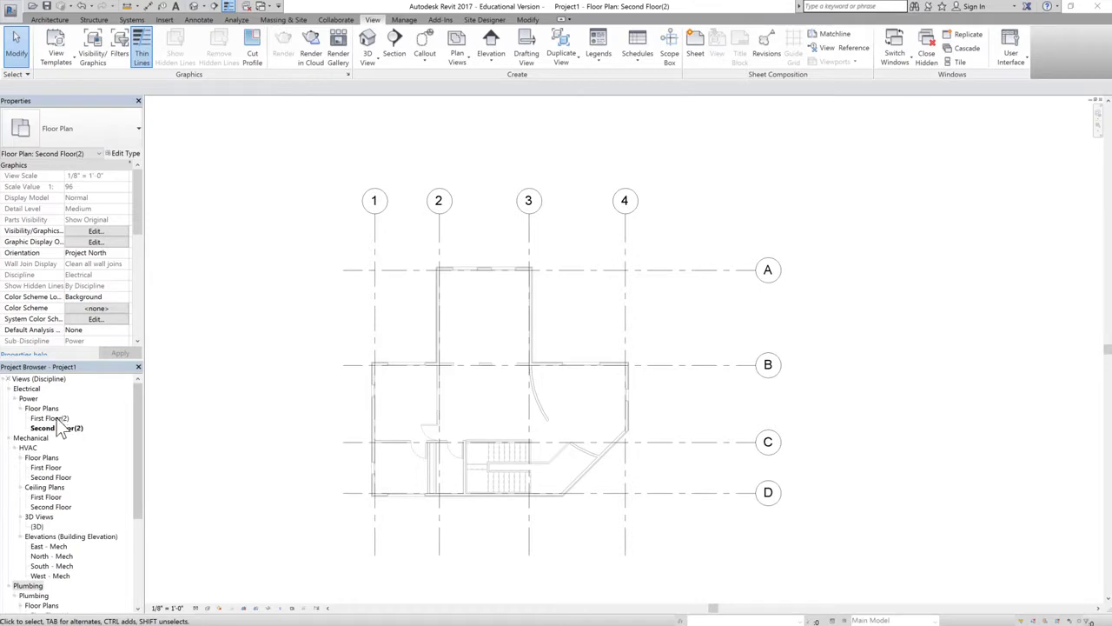
# Rename the electrical power floor plan First Floor(2) as First Floor_Elec.
pyautogui.click(50, 418)
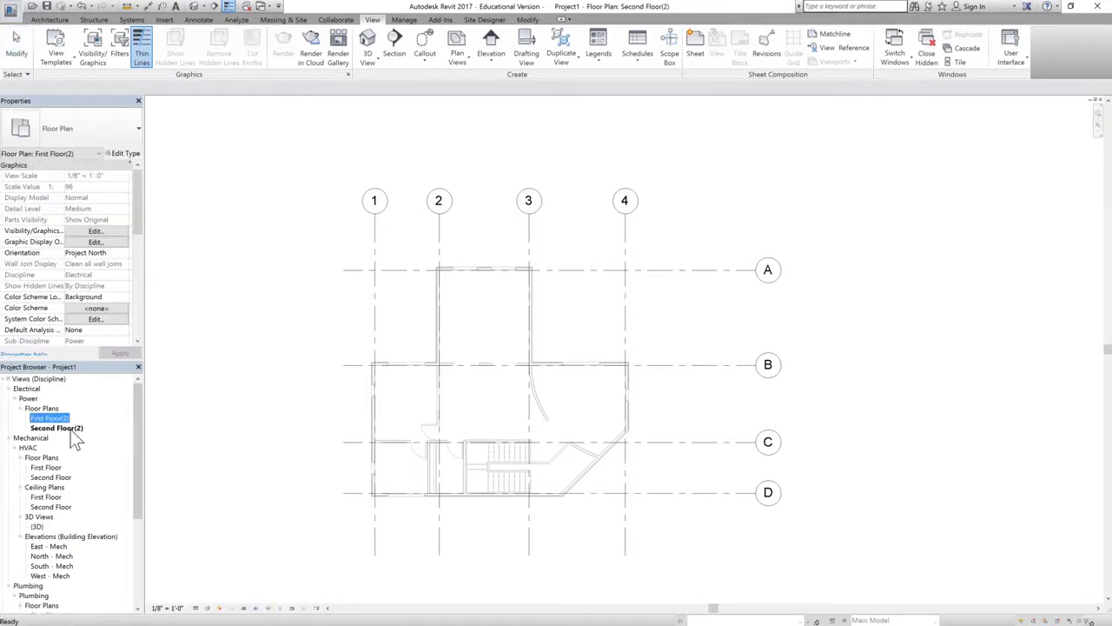
pyautogui.click(56, 427)
pyautogui.rightClick(50, 418)
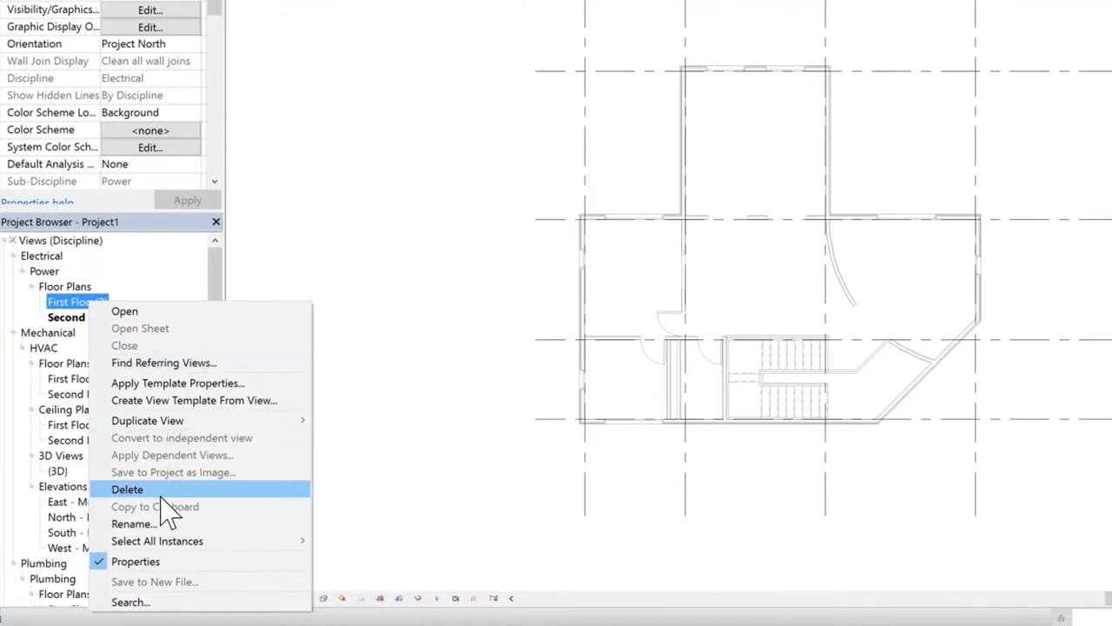
pyautogui.click(133, 524)
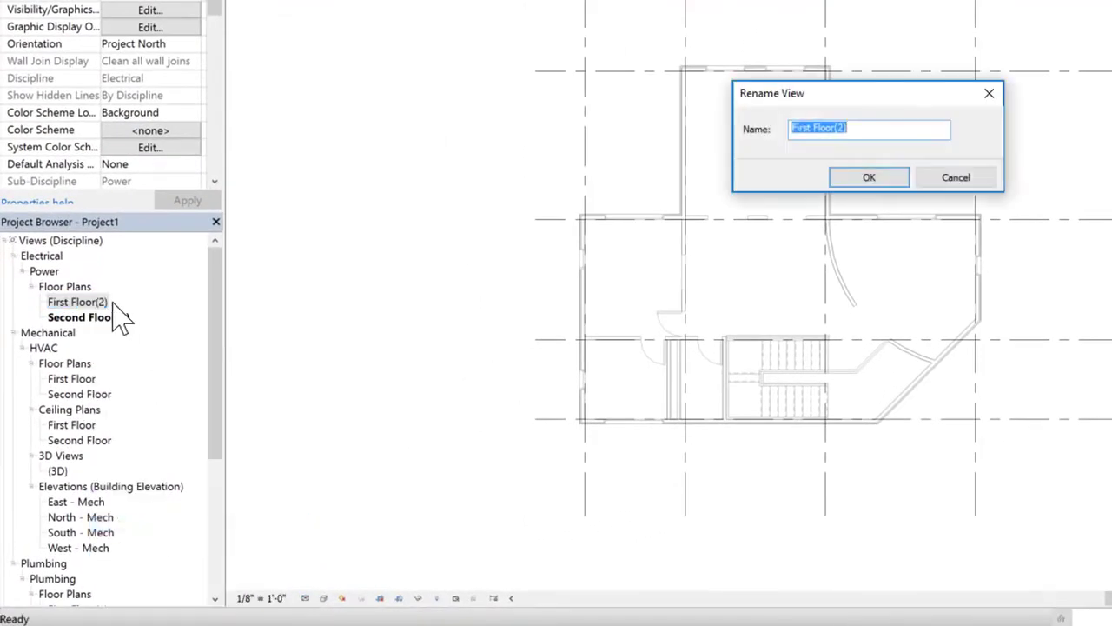
pyautogui.click(863, 129)
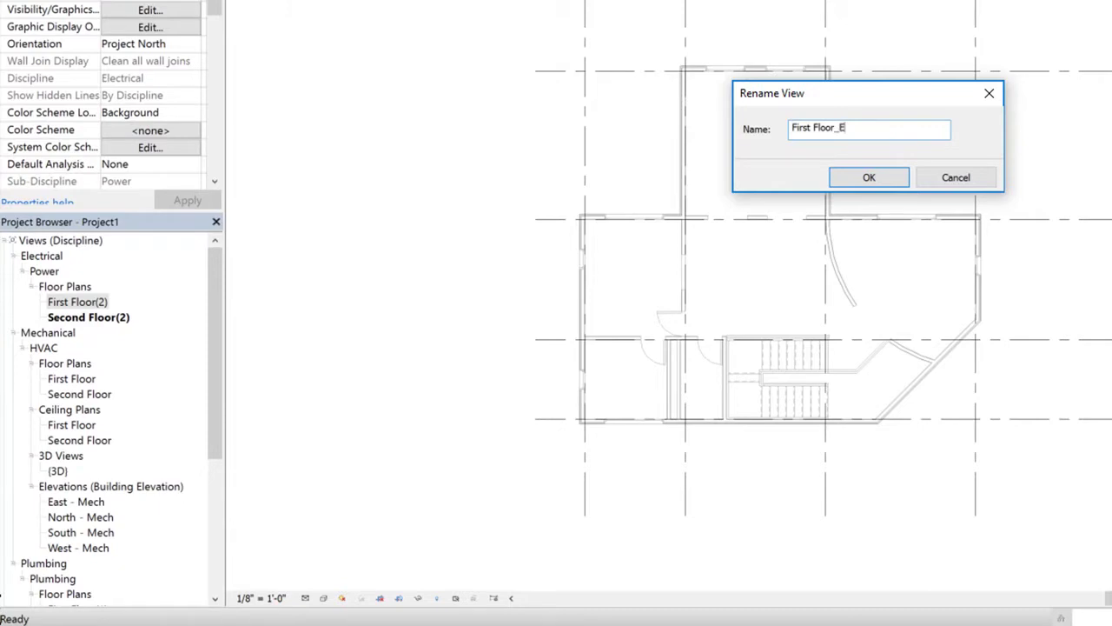
pyautogui.write('_Elec')
pyautogui.click(868, 179)
# Rename the electrical power floor plan Second Floor(2) as Second Floor_Elec.
pyautogui.rightClick(98, 315)
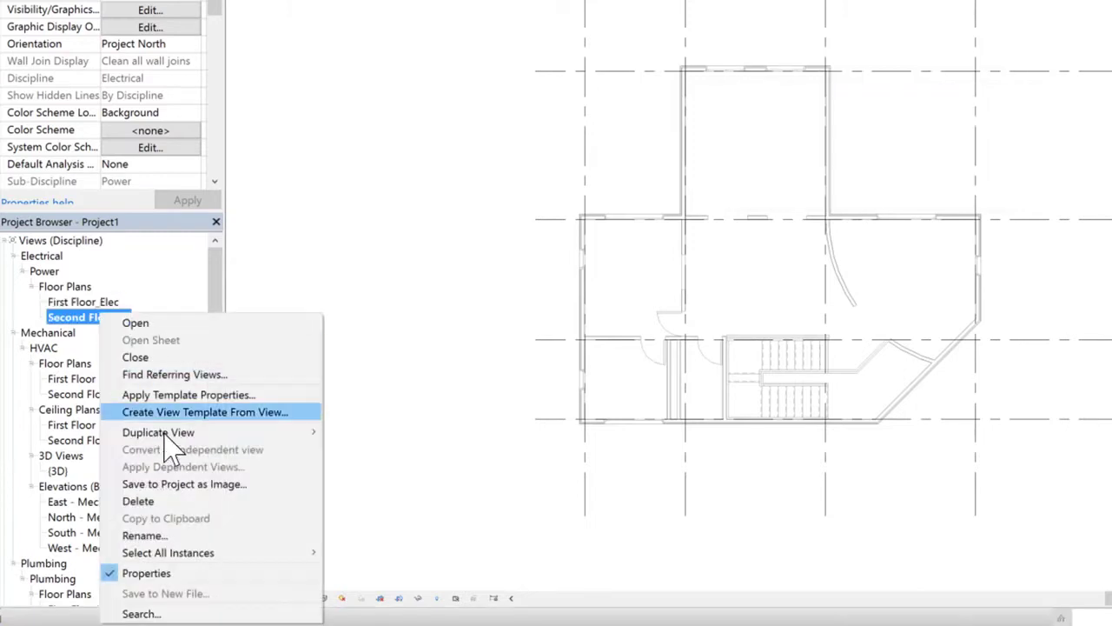
pyautogui.click(143, 535)
pyautogui.click(878, 131)
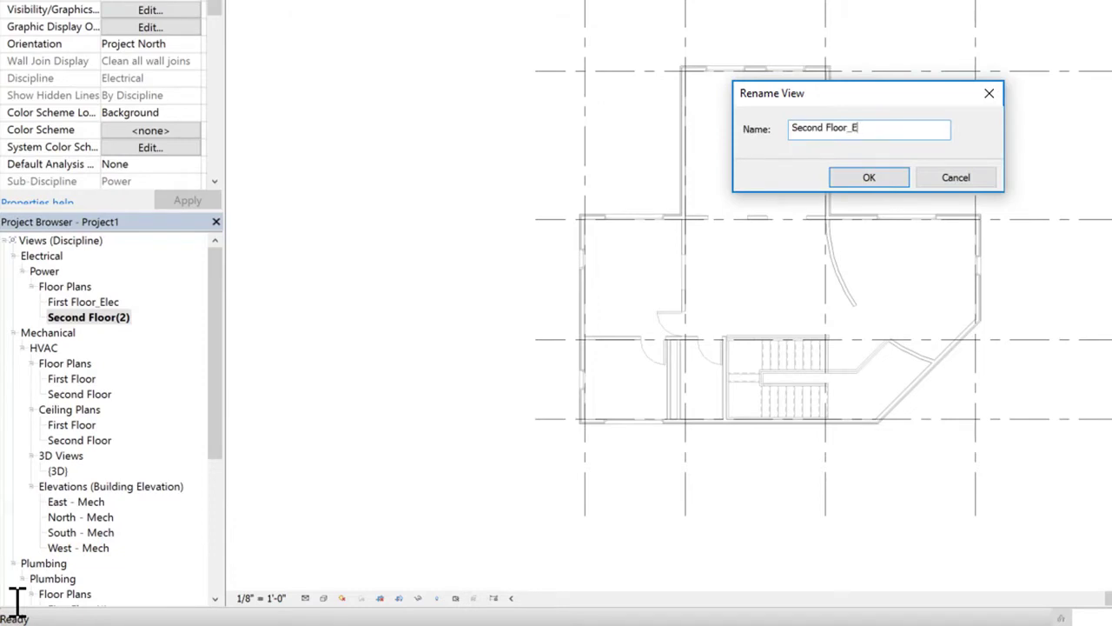
pyautogui.press('Return')
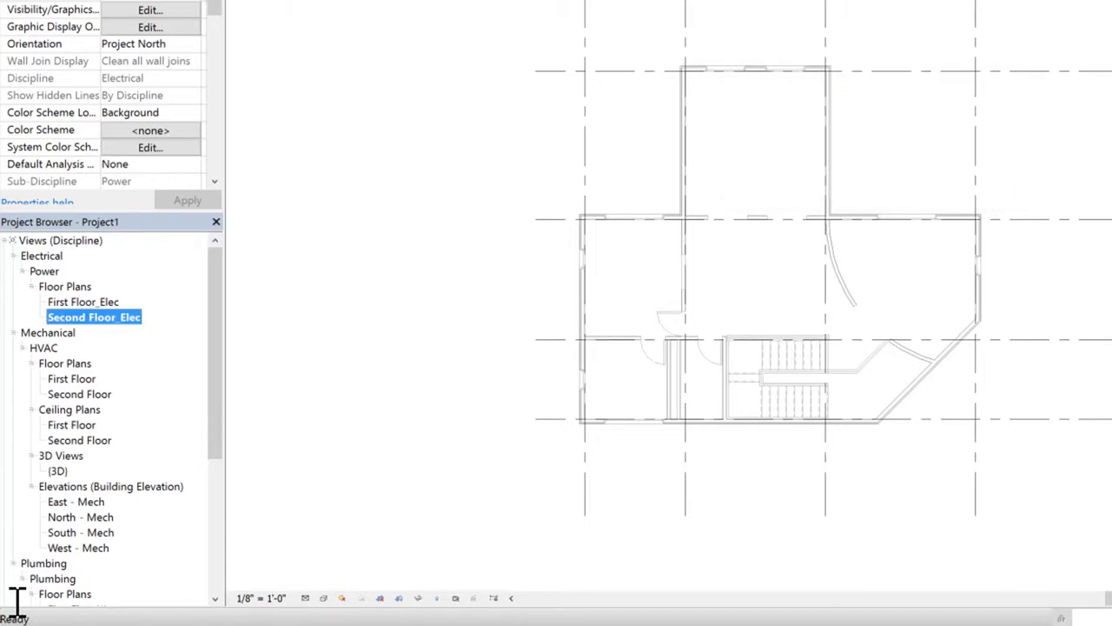
# Rename the plumbing floor plan First Floor(1) as First Floor_Plumb.
pyautogui.moveTo(222, 282); pyautogui.dragTo(222, 352)
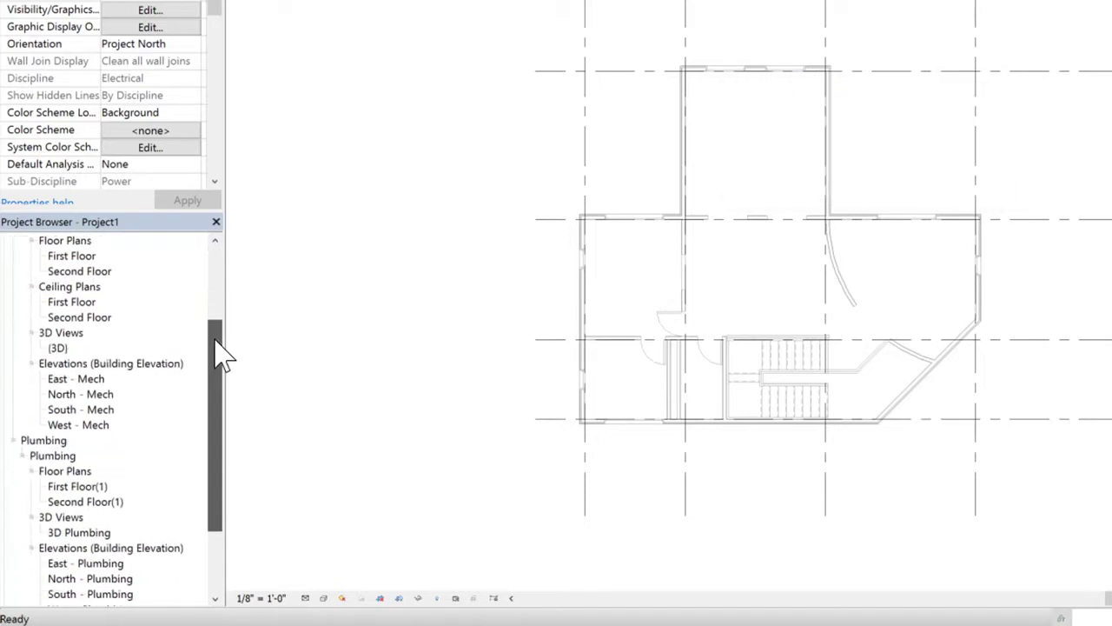
pyautogui.click(83, 488)
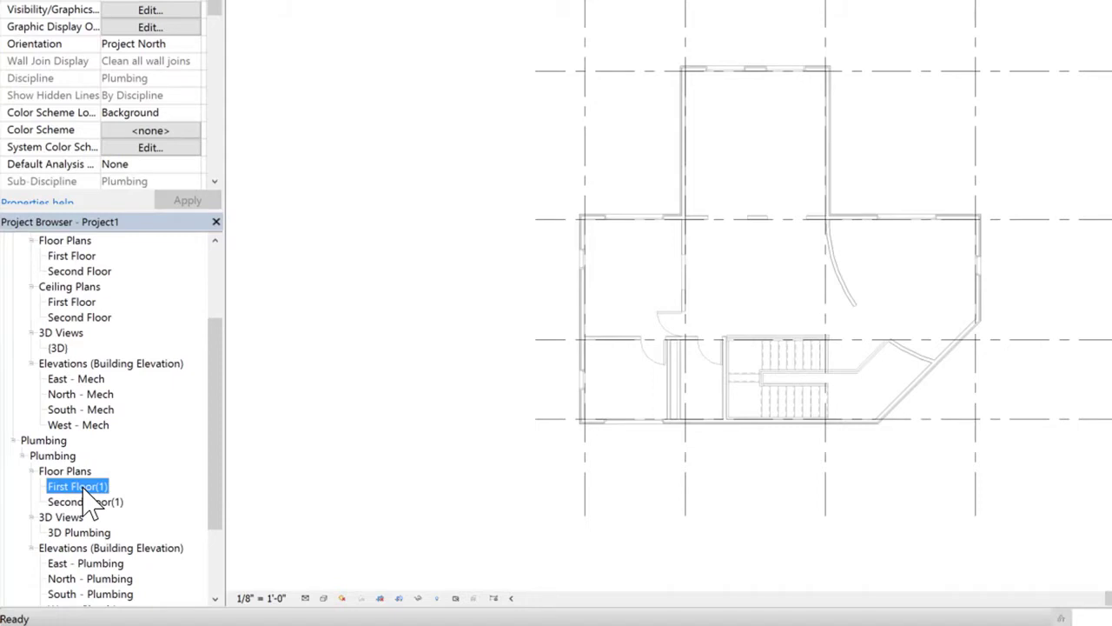
pyautogui.rightClick(78, 486)
pyautogui.click(139, 398)
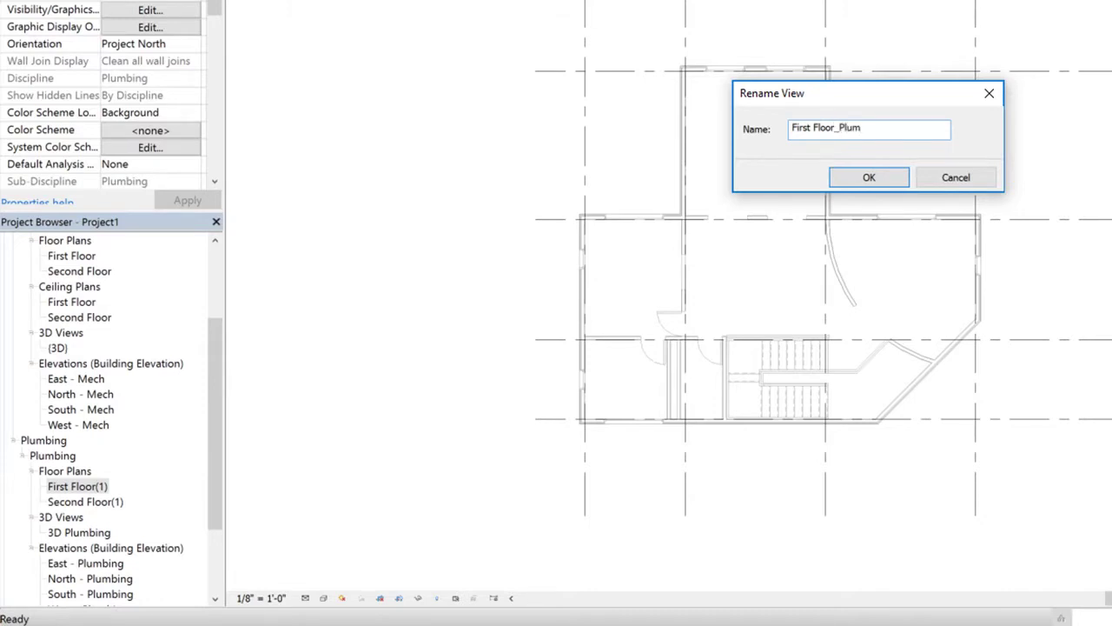
pyautogui.press('Return')
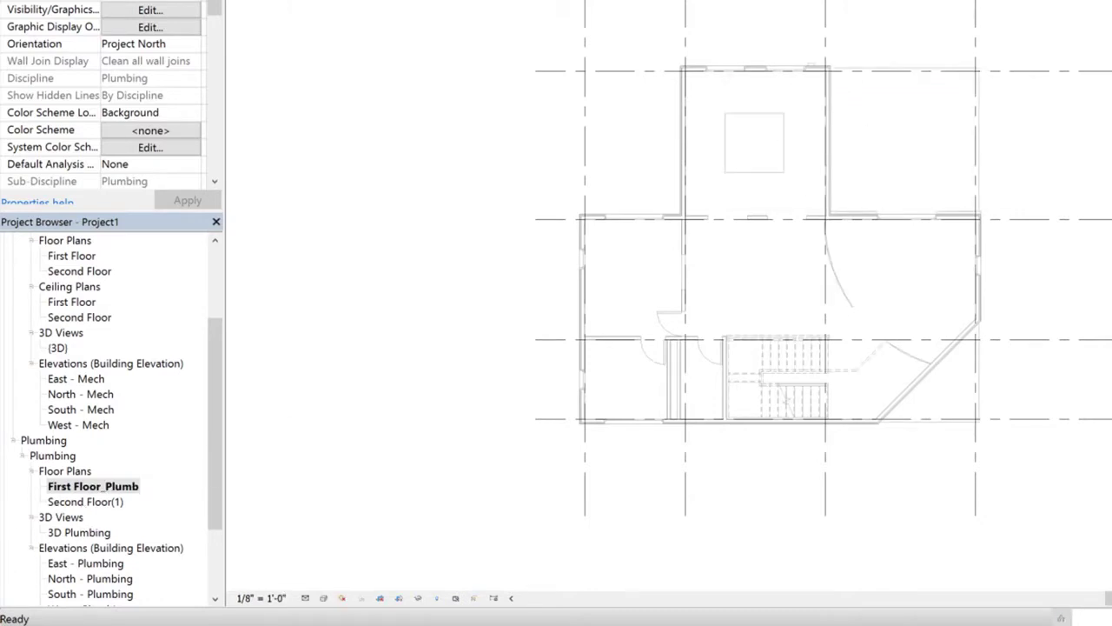
# Rename the plumbing floor plan Second Floor(1) as Second Floor_Plumb.
pyautogui.click(85, 501)
pyautogui.rightClick(84, 501)
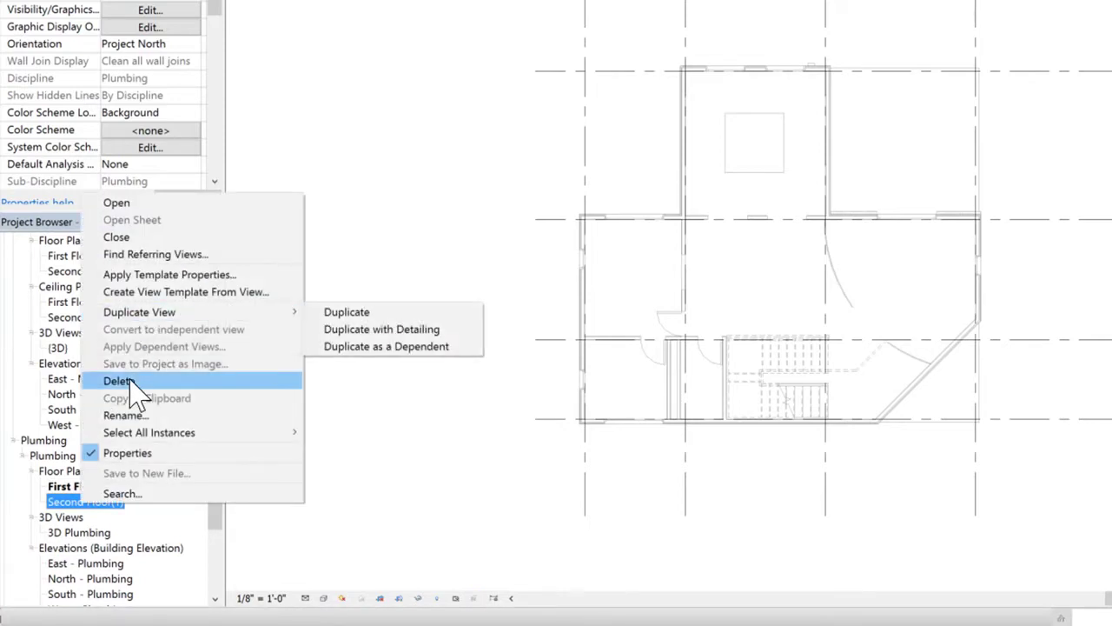
pyautogui.click(128, 416)
pyautogui.click(887, 130)
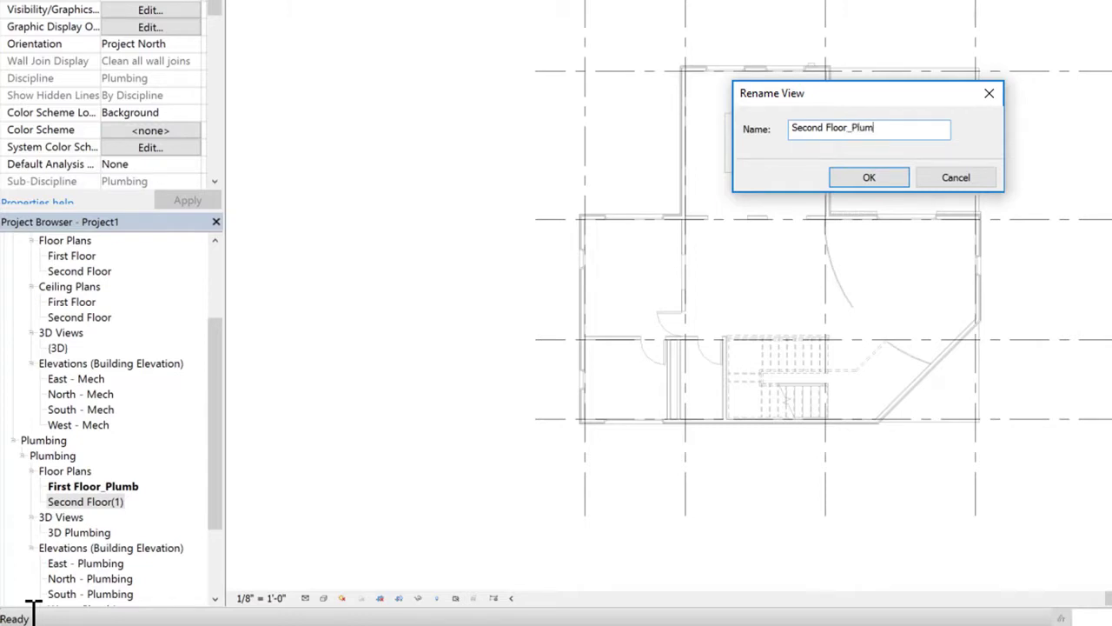
pyautogui.write('_Plumb')
pyautogui.press('Return')
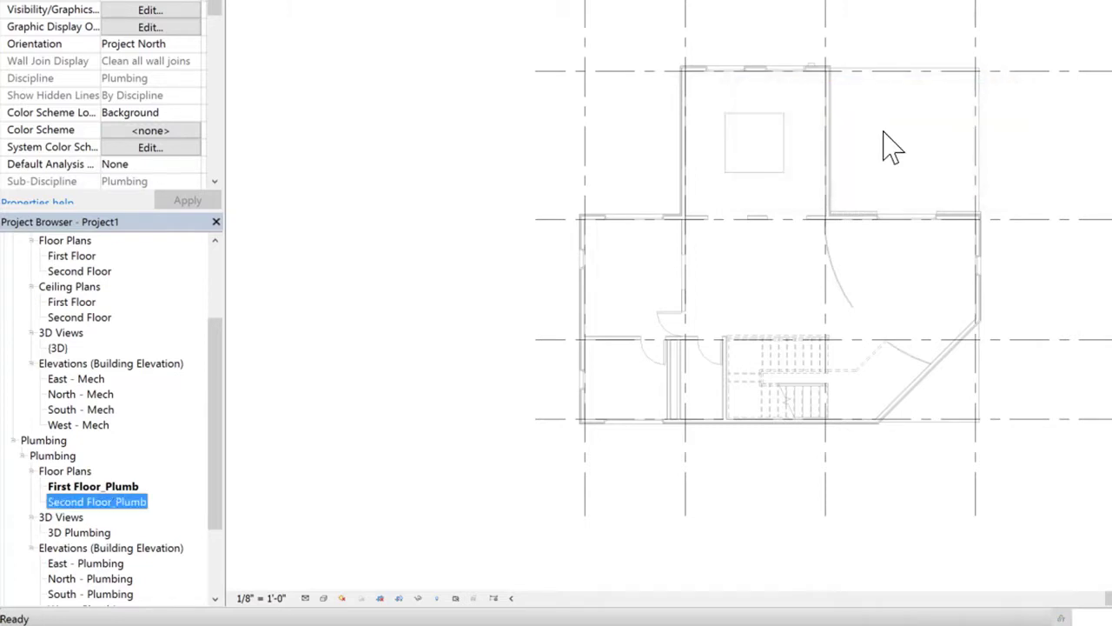
pyautogui.moveTo(214, 347); pyautogui.dragTo(222, 271)
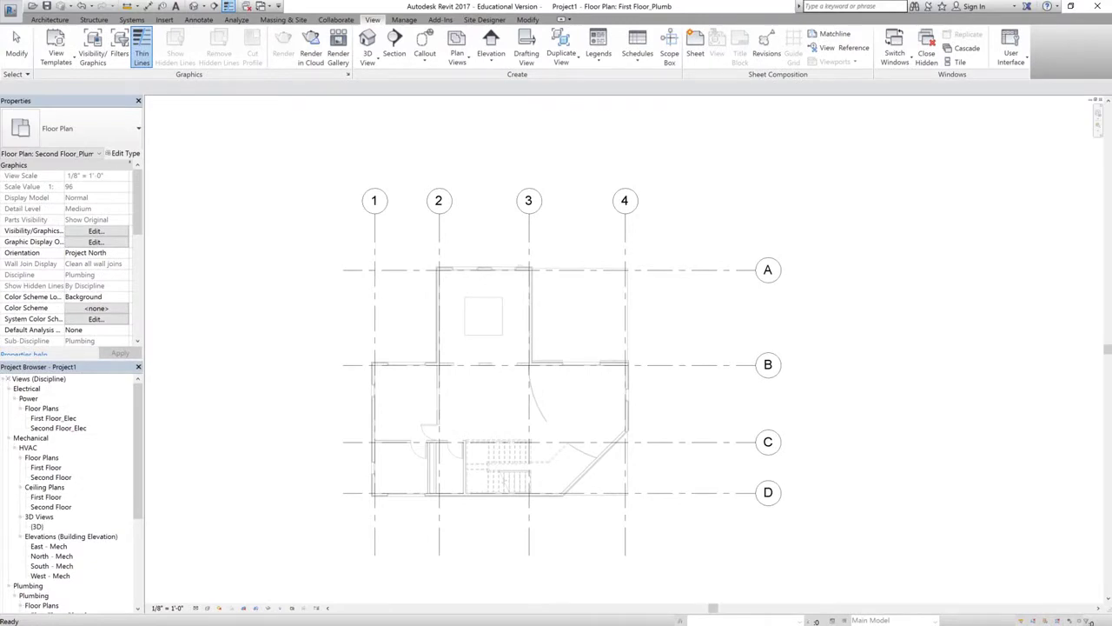
# Switch to Individual Project_MEP.dwg in AutoCAD and examine the site-level floor plan's AHU, main supply duct, terminal boxes and branch ducts.
pyautogui.hotkey('alt', 'Tab')
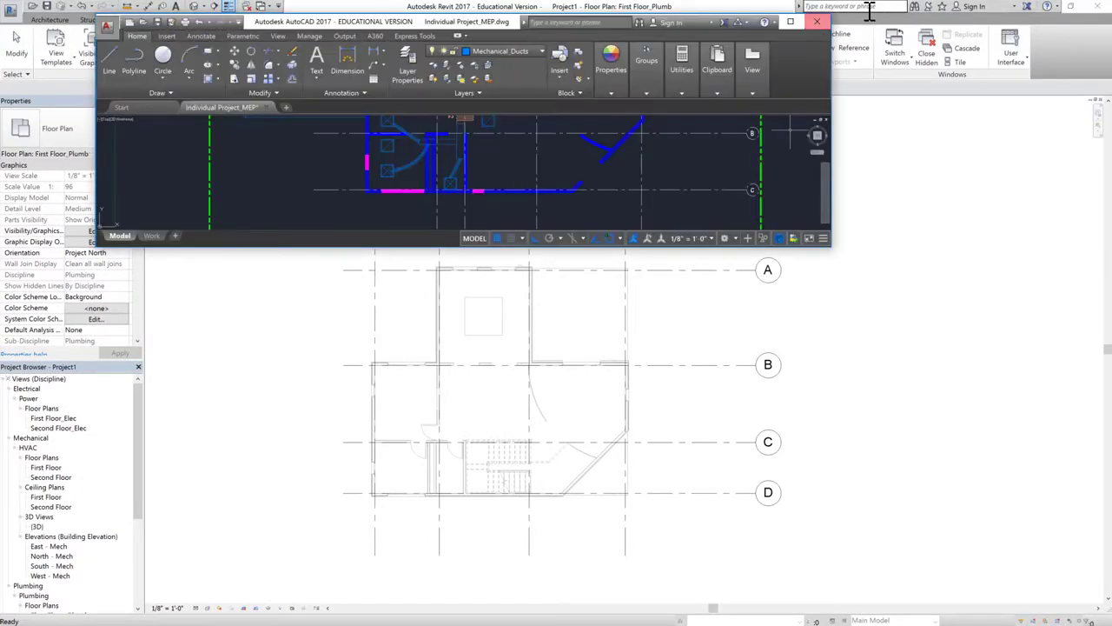
pyautogui.click(790, 23)
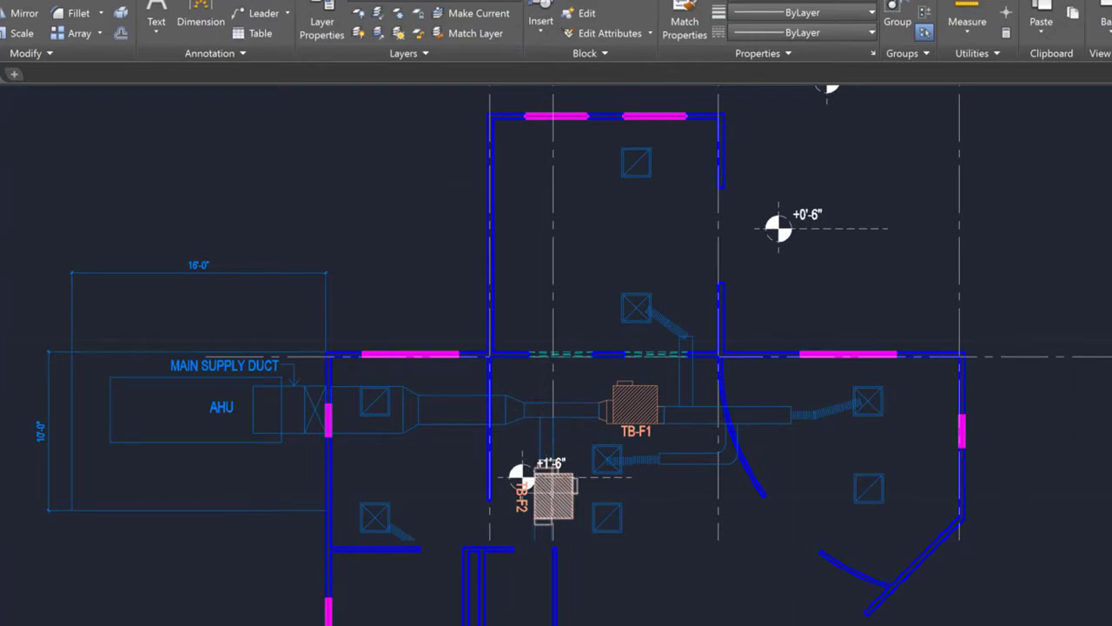
pyautogui.scroll(4, 549, 516)
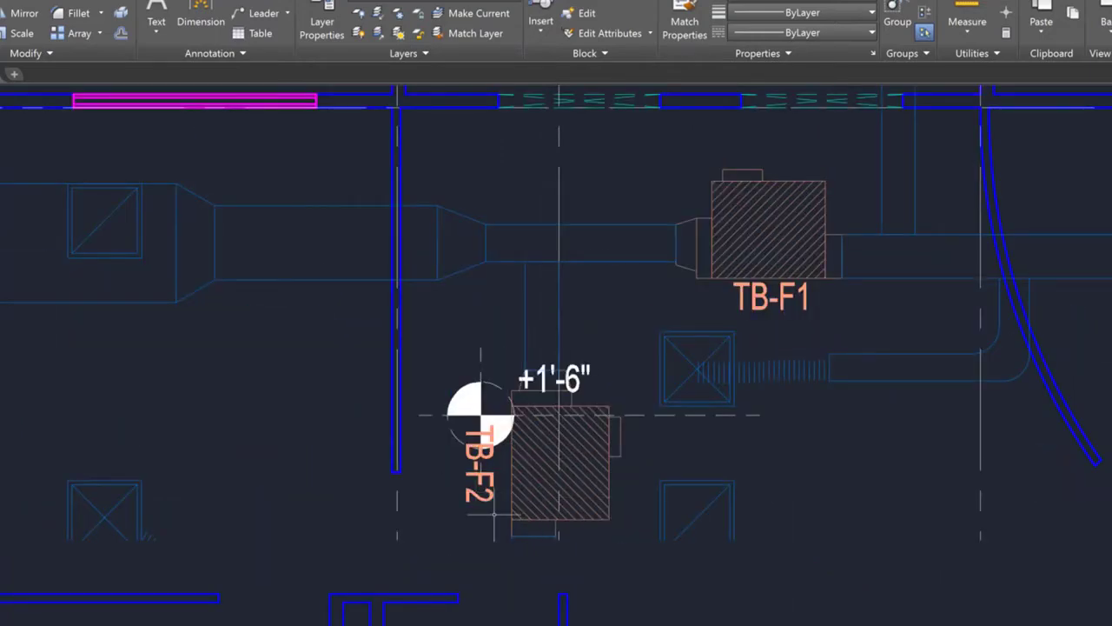
pyautogui.scroll(-2, 532, 419)
pyautogui.scroll(-2, 502, 450)
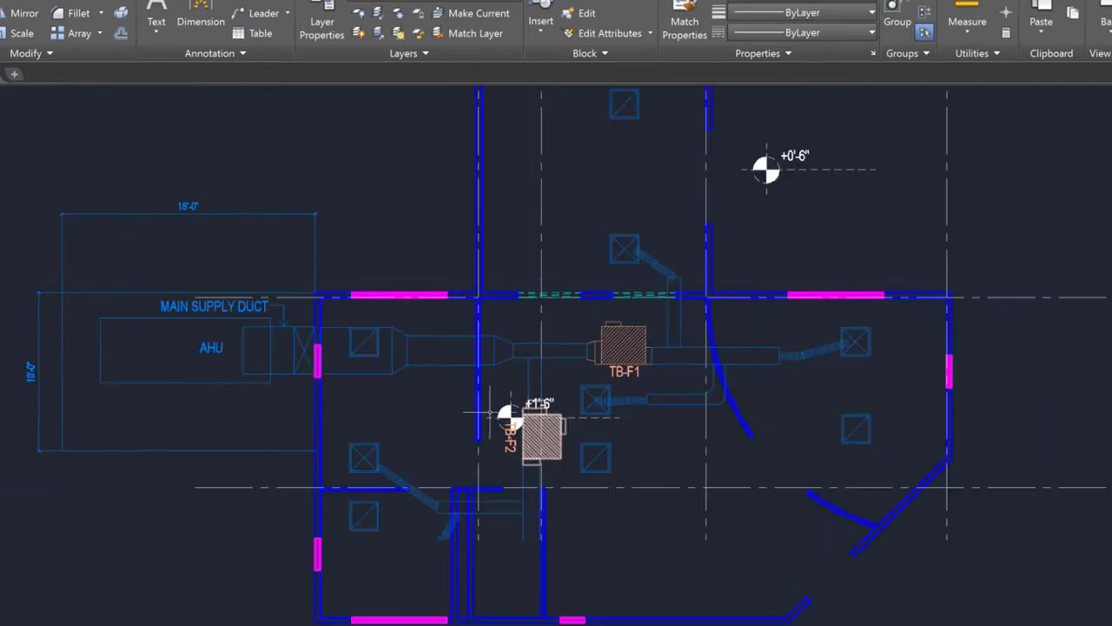
pyautogui.scroll(-2, 253, 356)
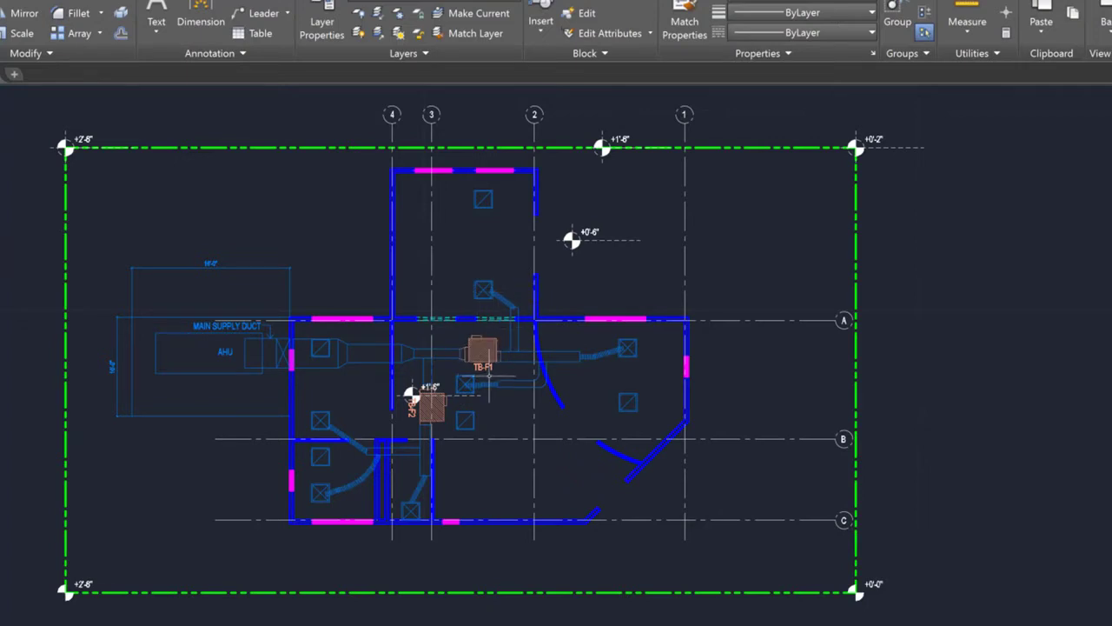
pyautogui.scroll(4, 411, 428)
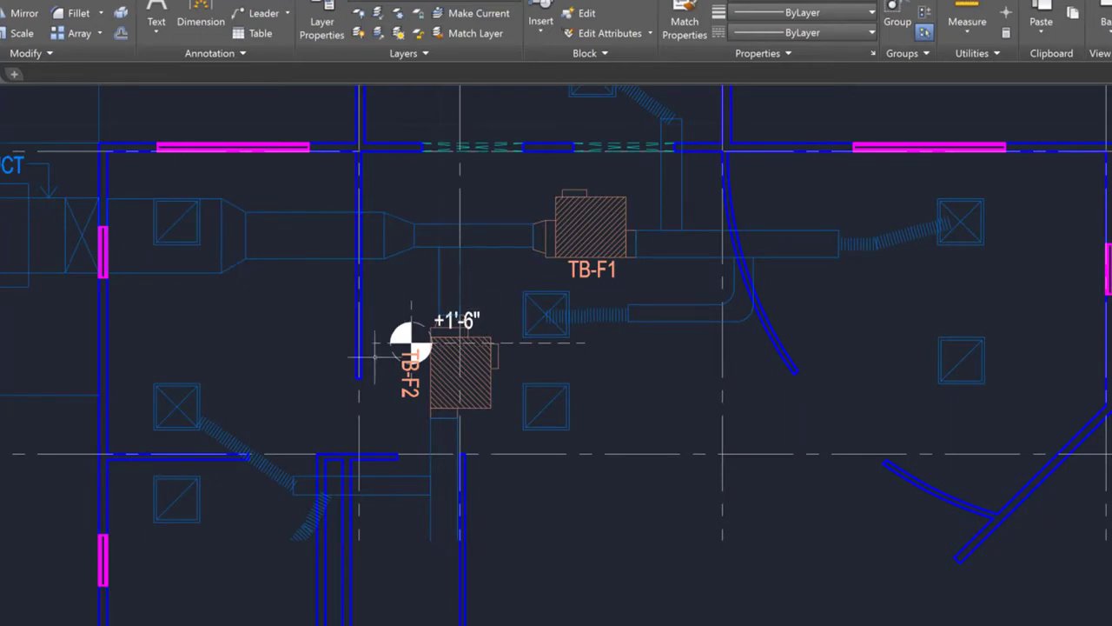
pyautogui.scroll(-2, 441, 365)
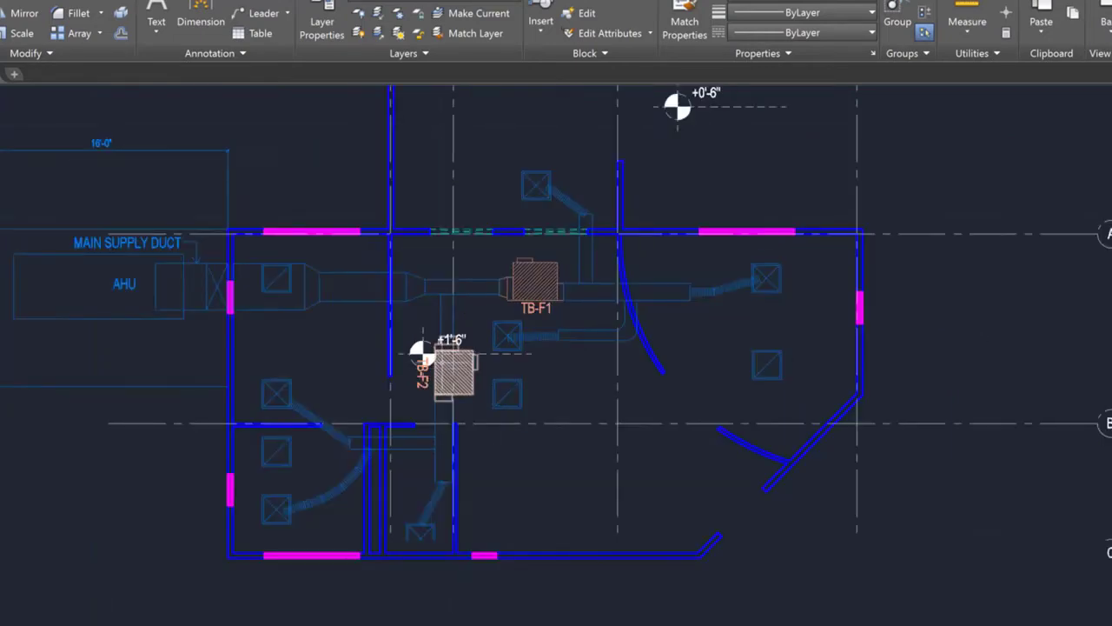
pyautogui.scroll(-2, 443, 361)
pyautogui.scroll(2, 416, 510)
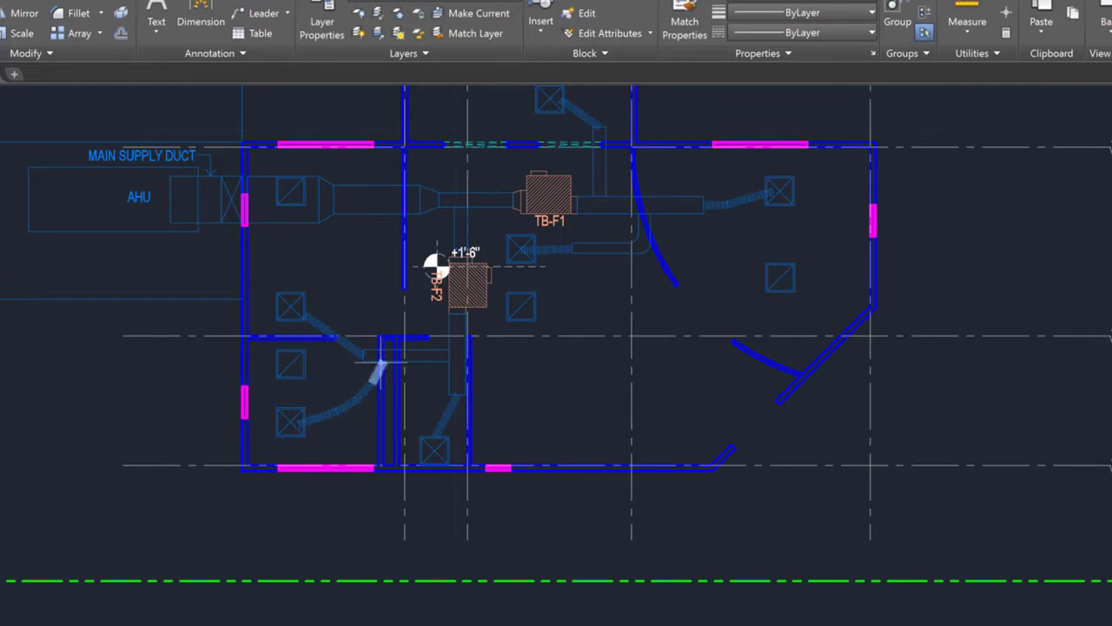
pyautogui.scroll(-3, 321, 269)
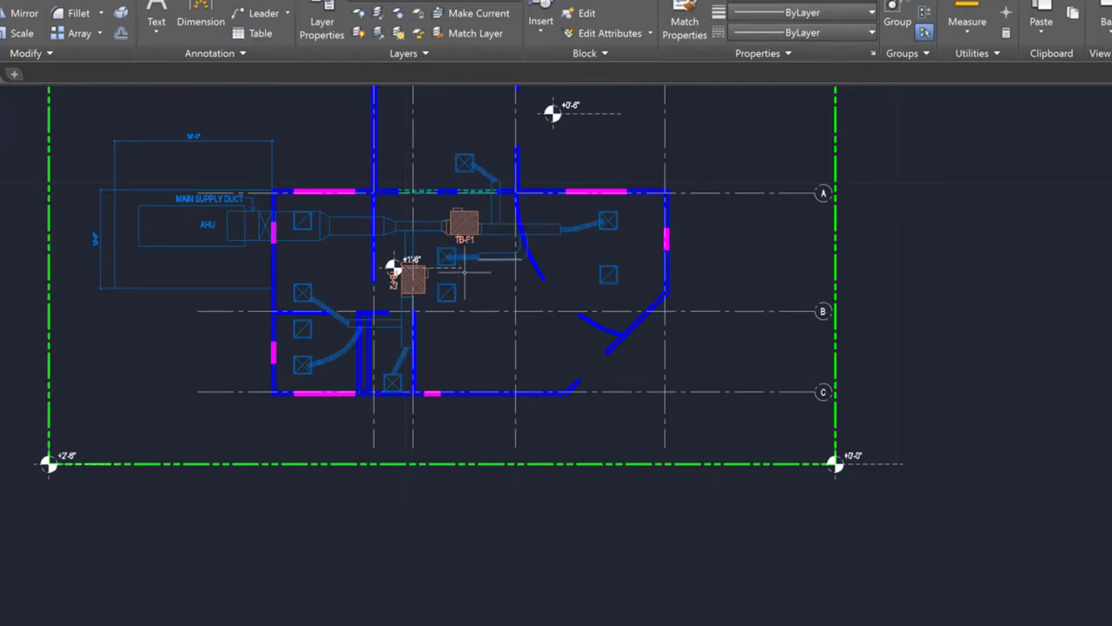
pyautogui.moveTo(460, 155)
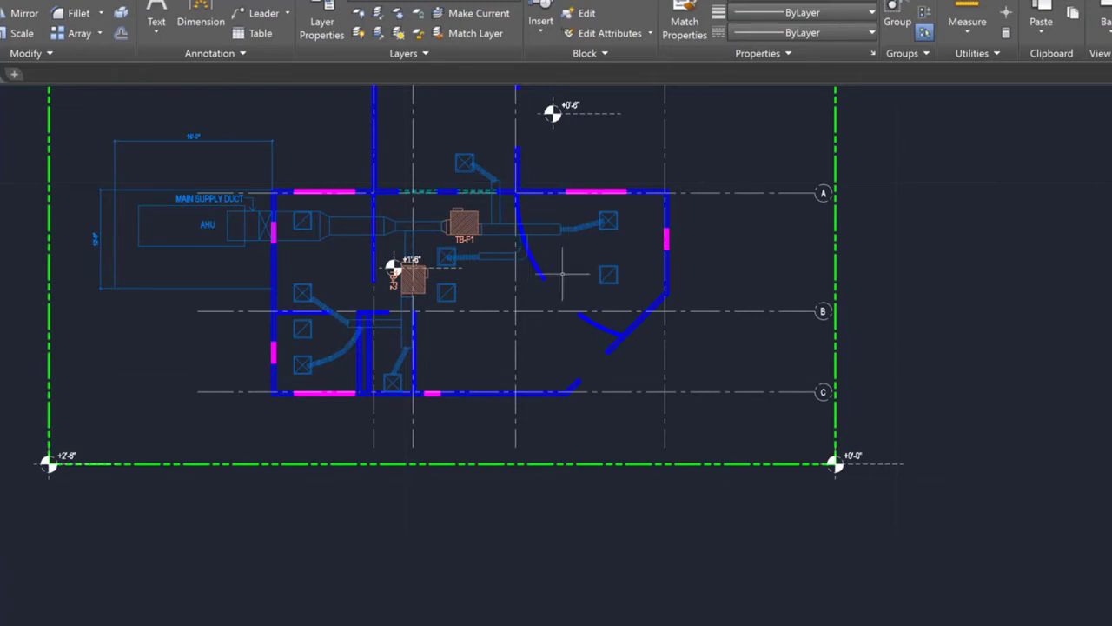
# Examine the square air terminals and duct connections in the floor plan with the dashed roof outline.
pyautogui.moveTo(467, 211)
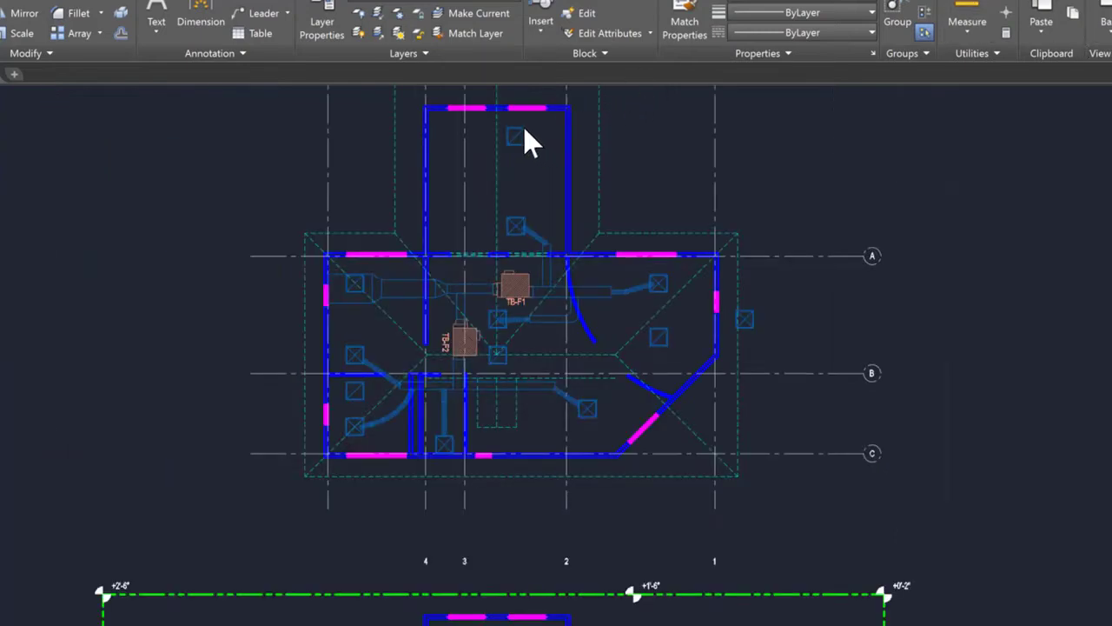
pyautogui.scroll(4, 528, 138)
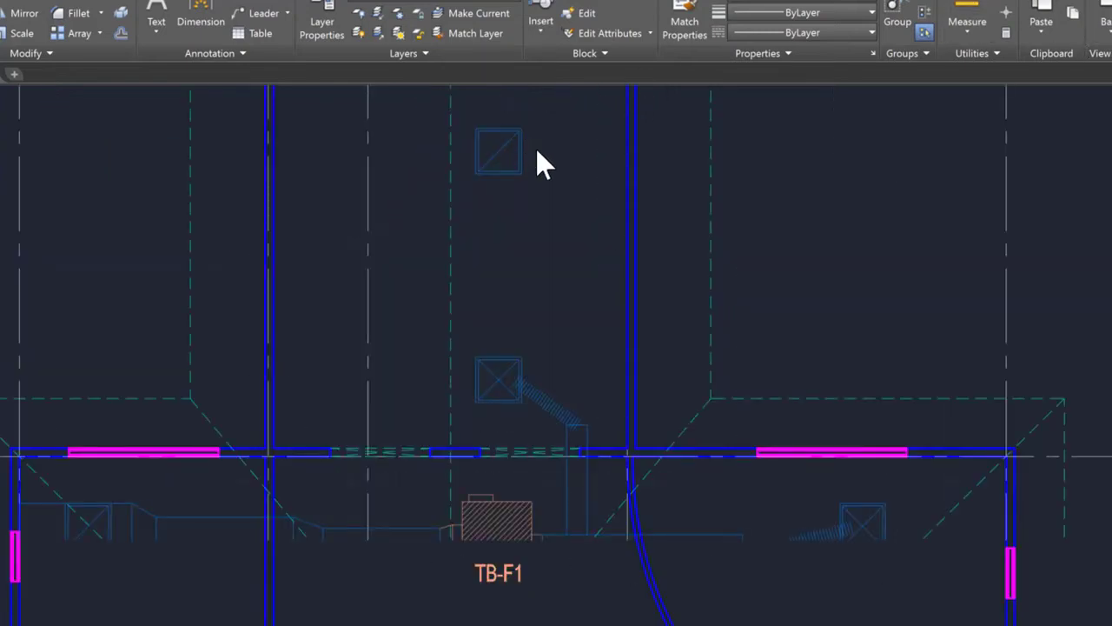
pyautogui.scroll(-2, 543, 157)
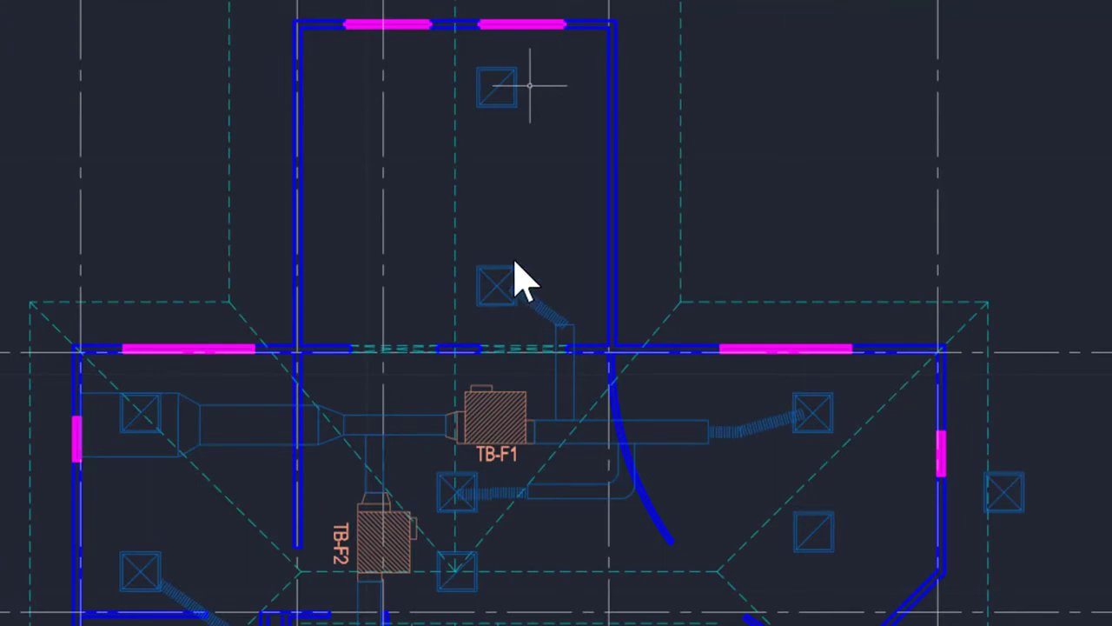
pyautogui.scroll(4, 488, 55)
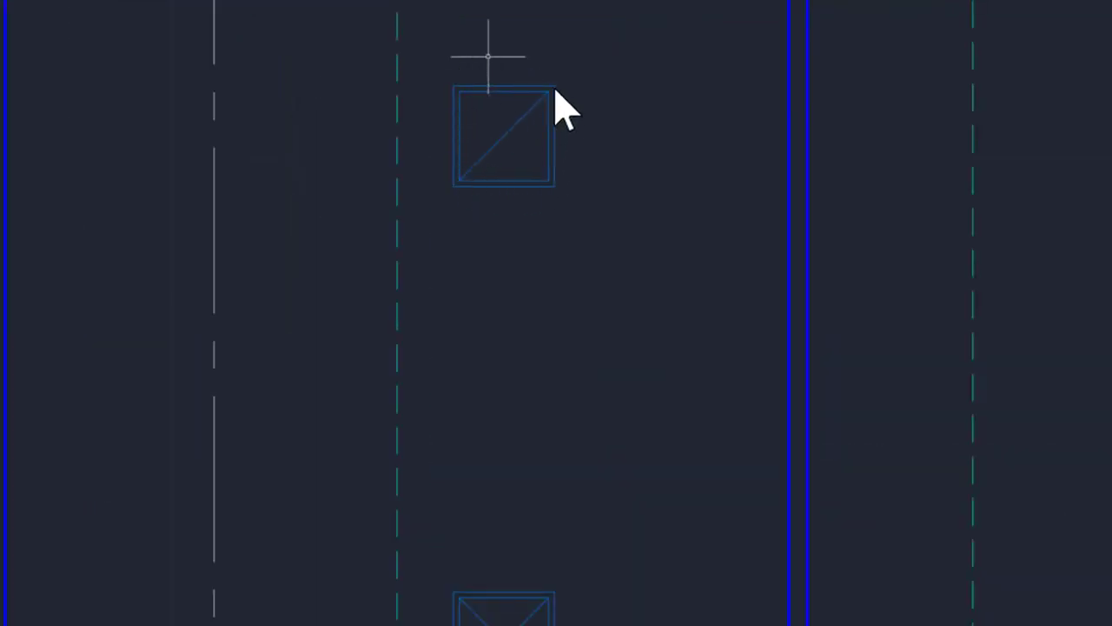
pyautogui.scroll(-4, 455, 185)
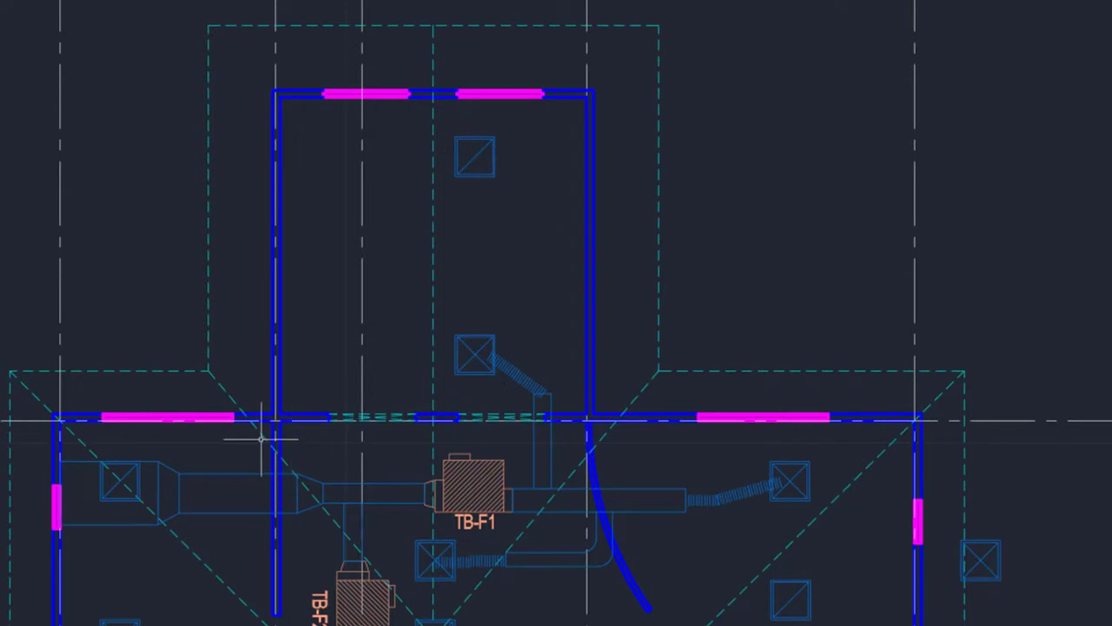
pyautogui.scroll(-8, 287, 473)
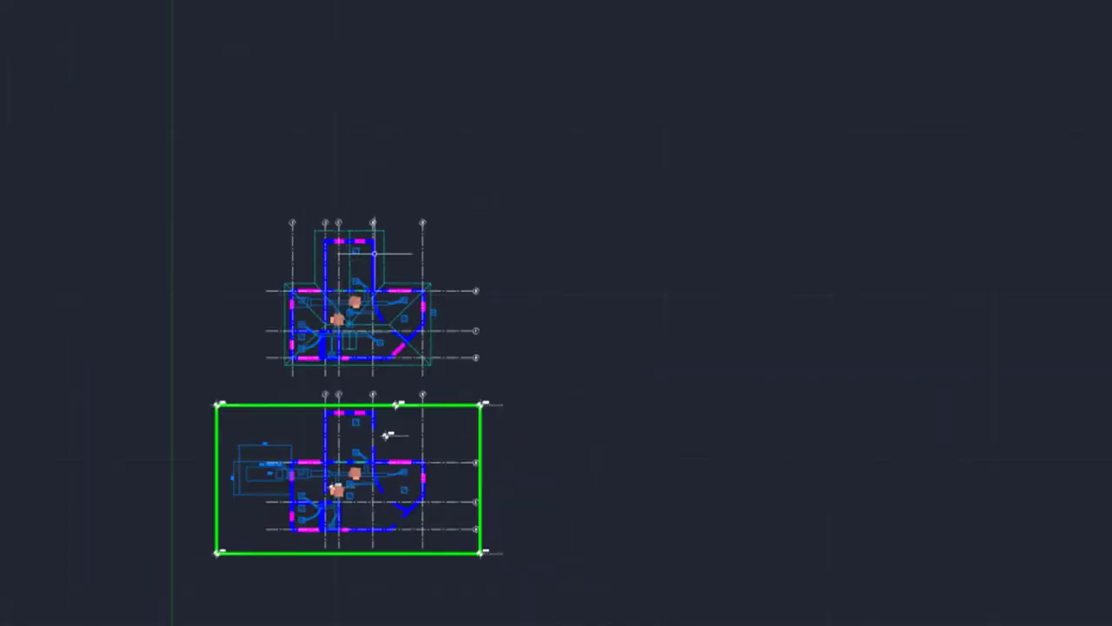
pyautogui.scroll(6, 256, 542)
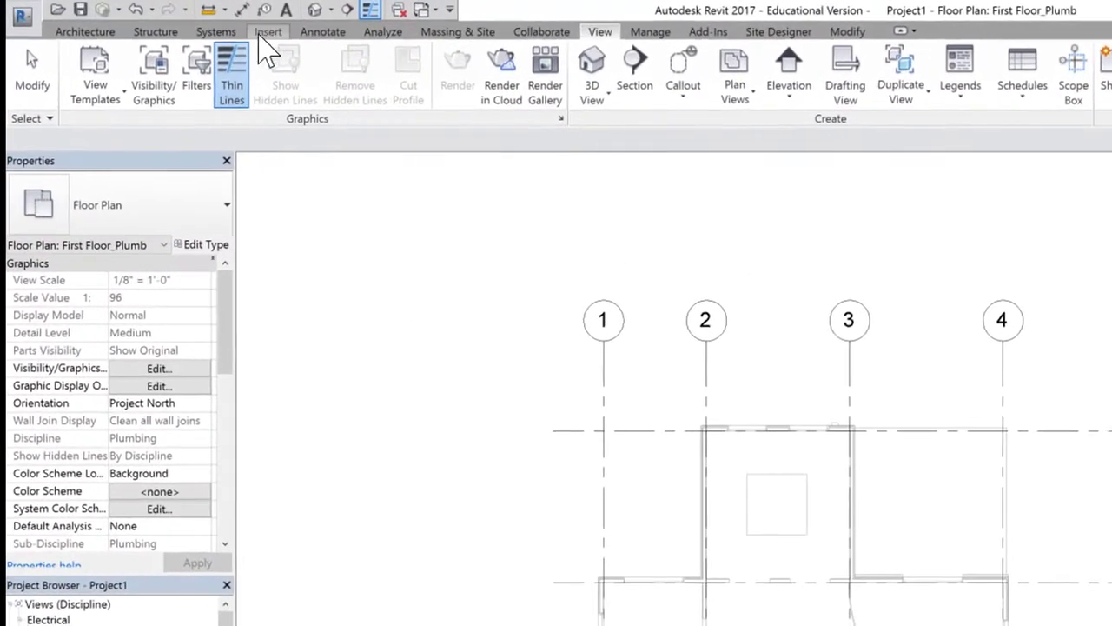
# Import Individual Project_MEP.dwg from the CAD Files folder at the First Floor level with Auto - Origin to Origin positioning.
pyautogui.click(164, 19)
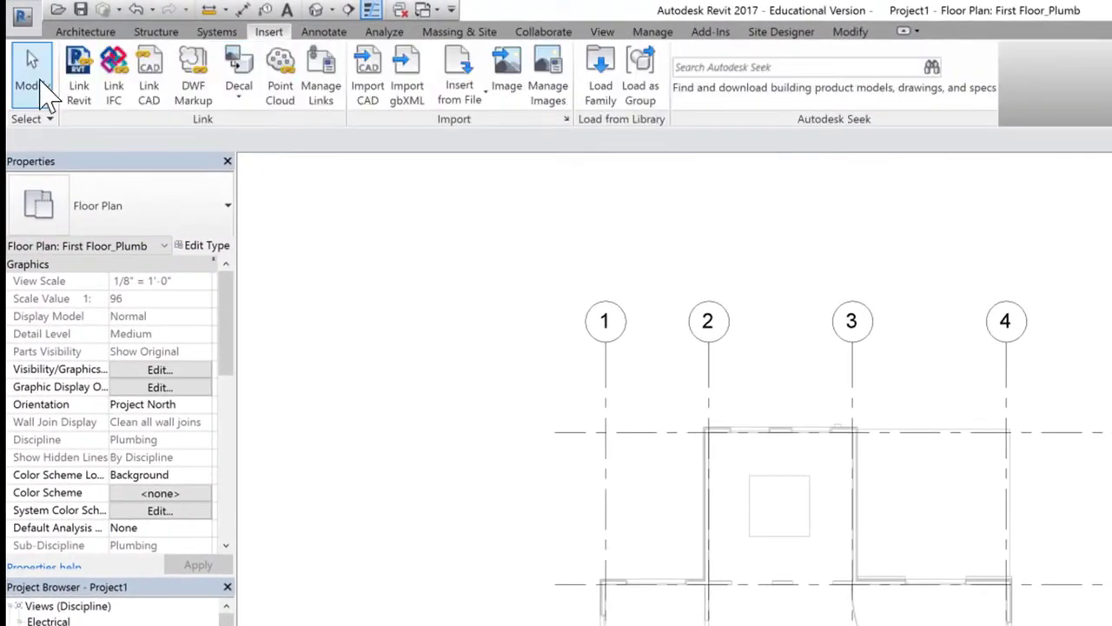
pyautogui.click(367, 82)
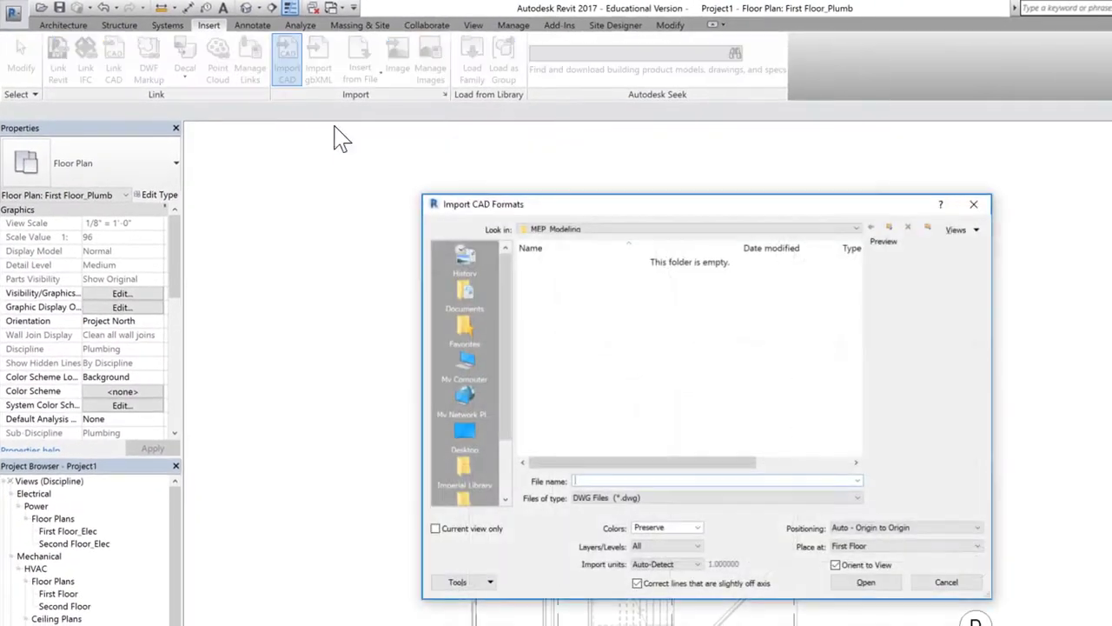
pyautogui.click(658, 228)
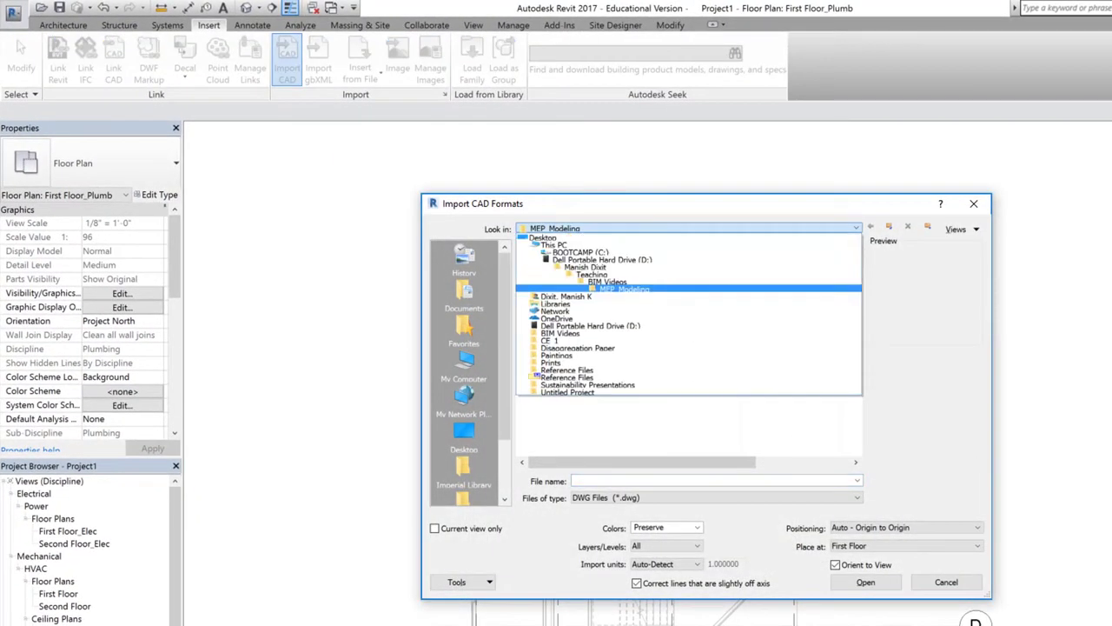
pyautogui.click(608, 240)
pyautogui.doubleClick(560, 276)
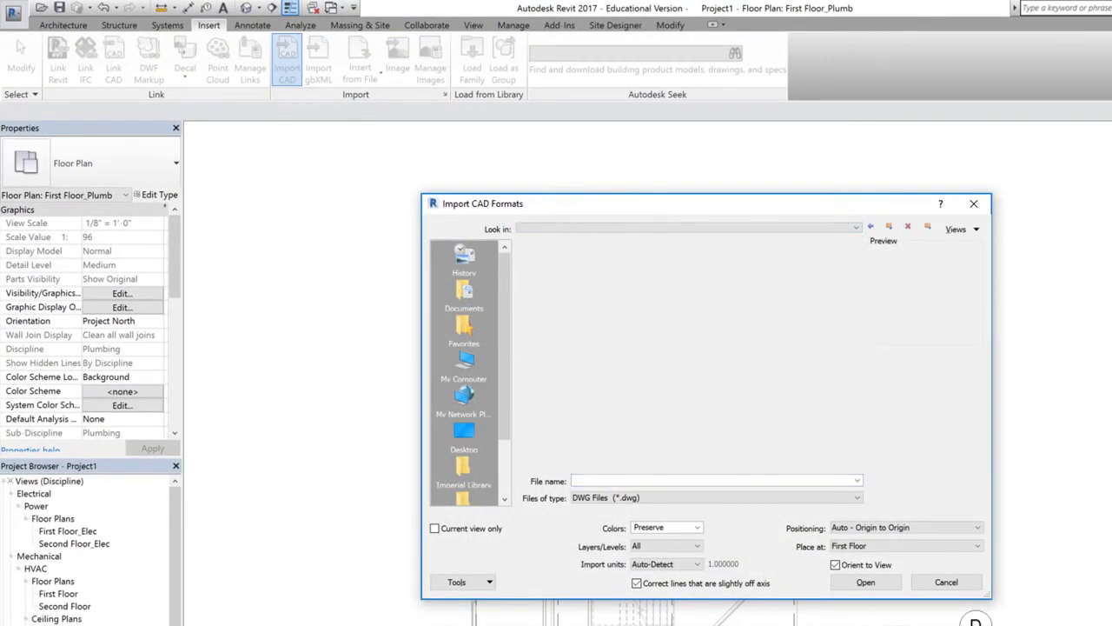
pyautogui.click(604, 301)
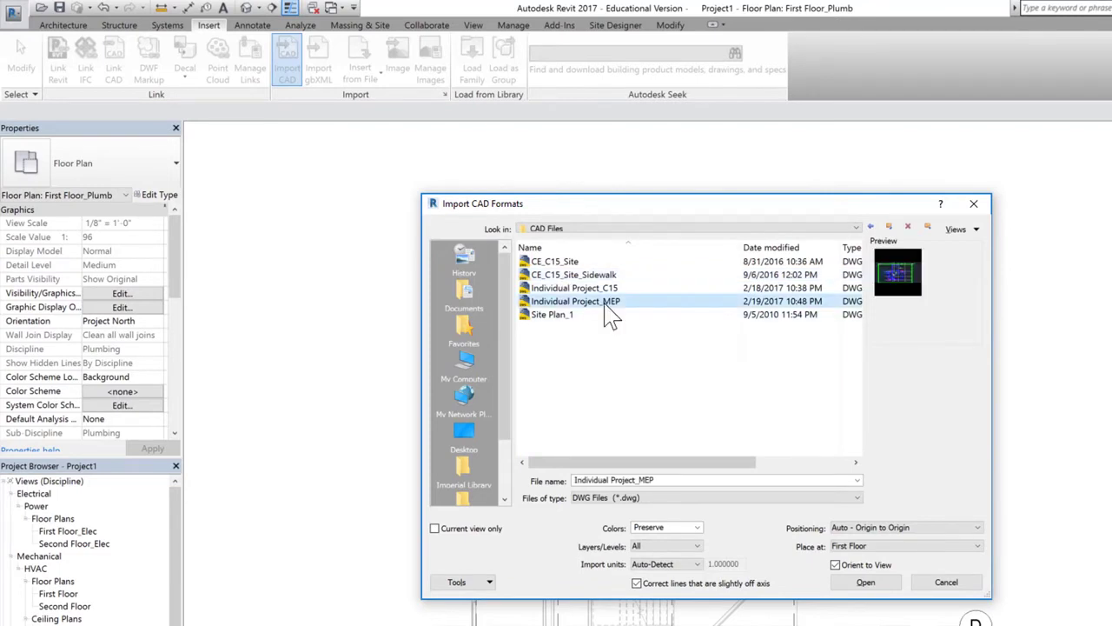
pyautogui.click(866, 582)
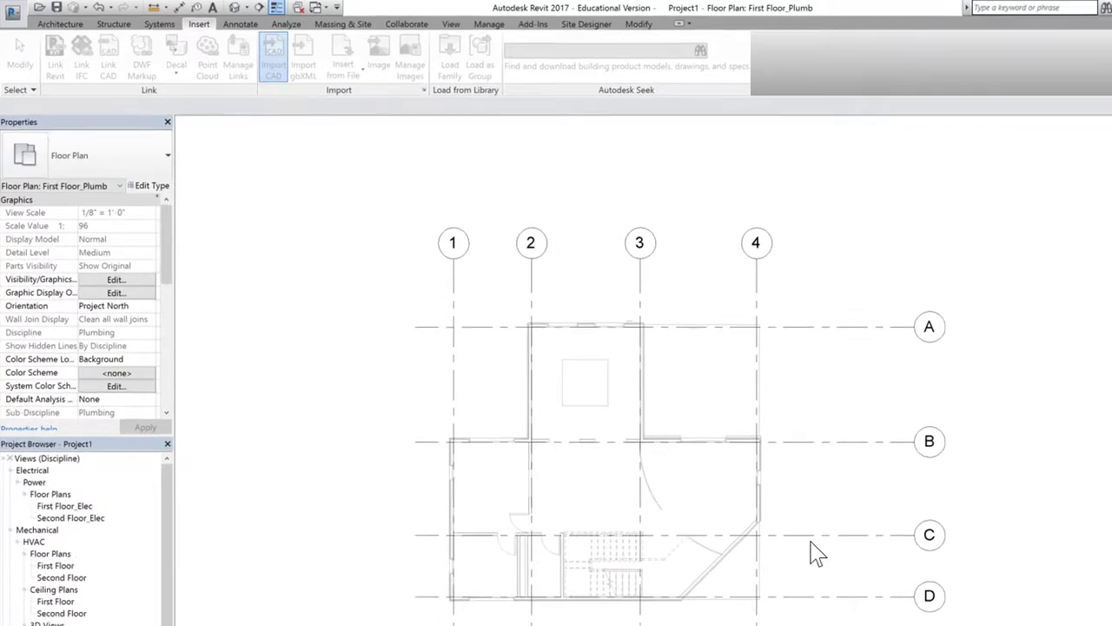
# Open the mechanical HVAC First Floor plan and examine where the imported drawing lies relative to the building and its grids.
pyautogui.moveTo(140, 435); pyautogui.dragTo(149, 408)
pyautogui.doubleClick(47, 467)
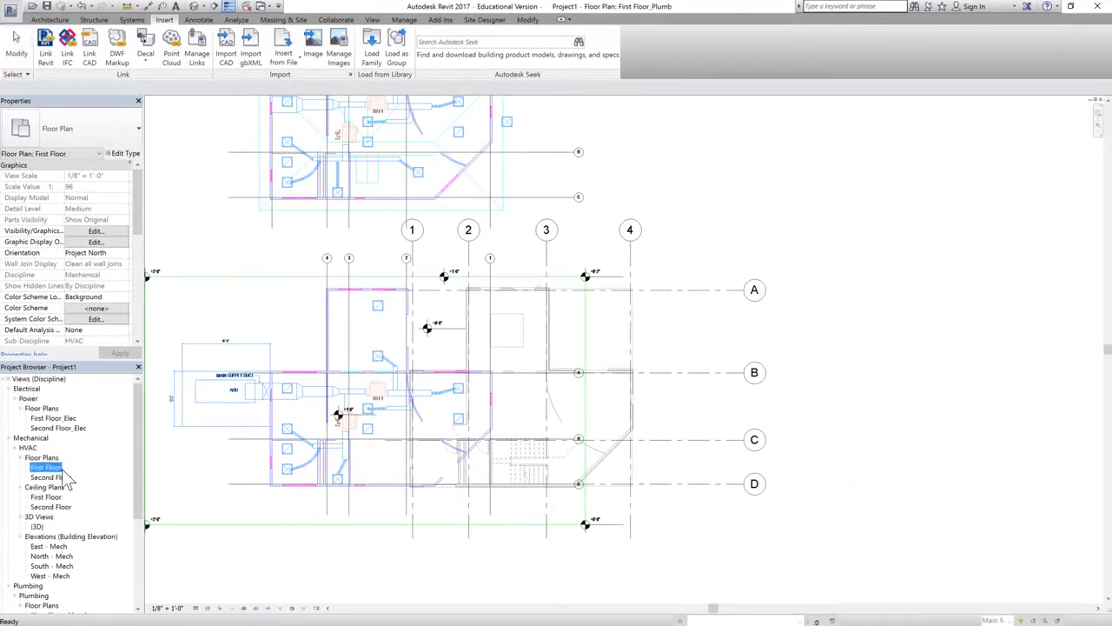
pyautogui.scroll(-2, 762, 354)
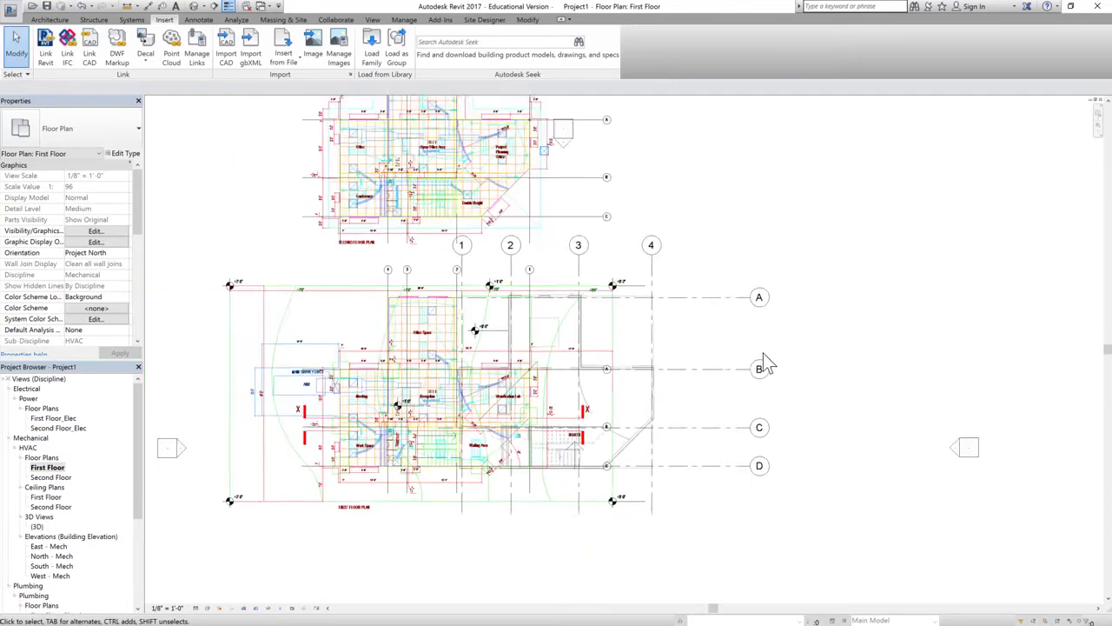
pyautogui.scroll(2, 408, 357)
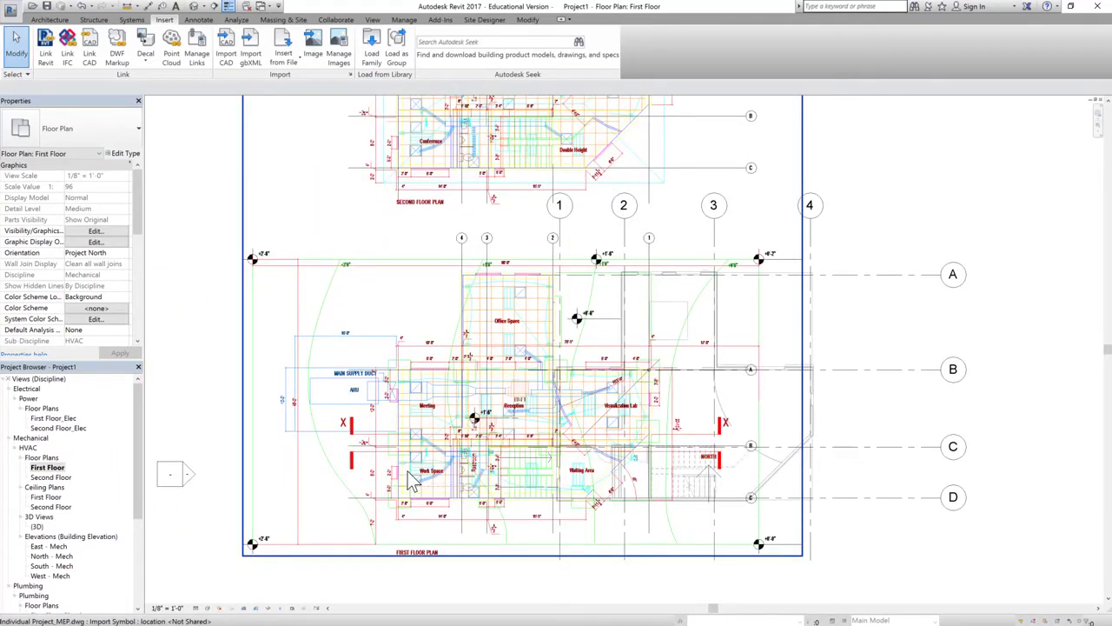
pyautogui.scroll(2, 412, 483)
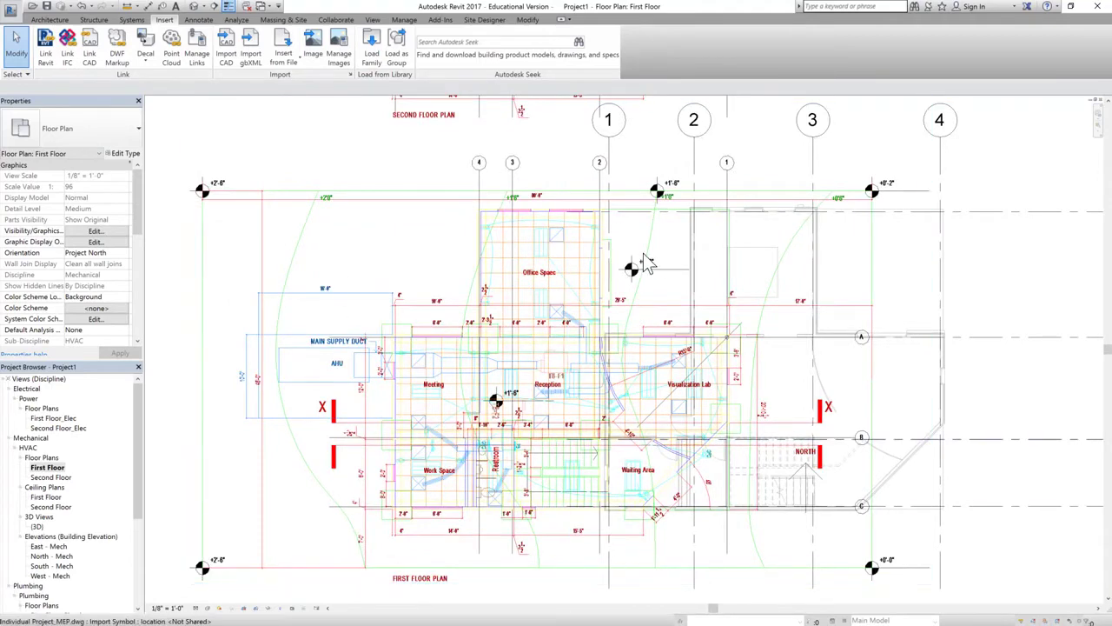
pyautogui.scroll(-2, 506, 302)
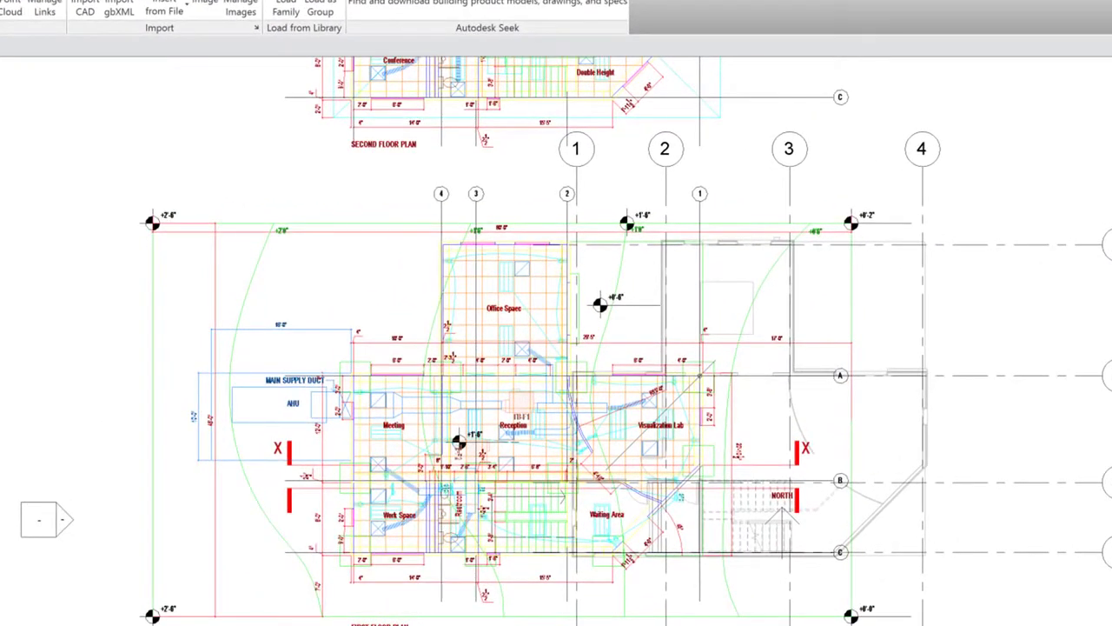
# Check whether the imported categories can be edited in the First Floor plan's Visibility/Graphic Overrides.
pyautogui.press('v')
pyautogui.press('g')
pyautogui.click(749, 126)
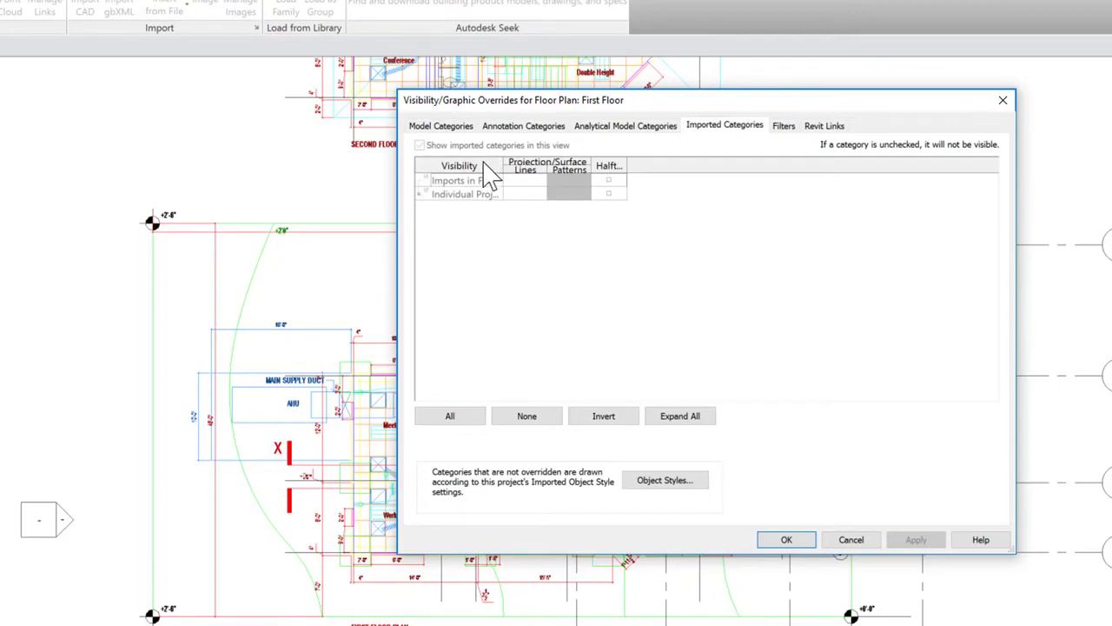
pyautogui.click(869, 541)
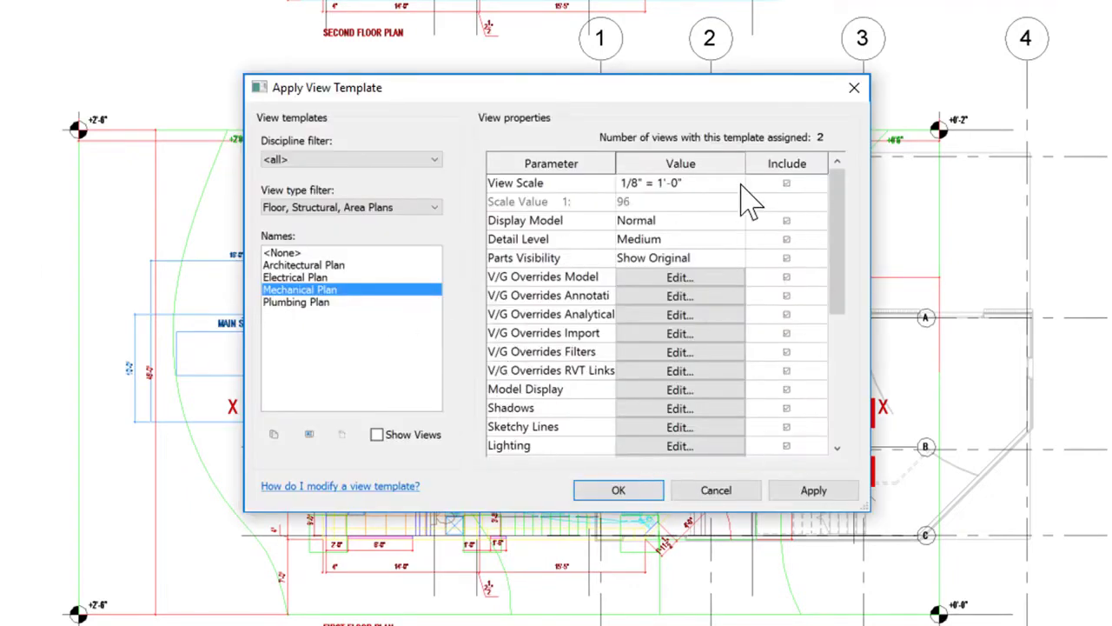
# Exclude V/G Overrides Import from the Mechanical Plan view template and apply the change.
pyautogui.moveTo(867, 510); pyautogui.dragTo(886, 578)
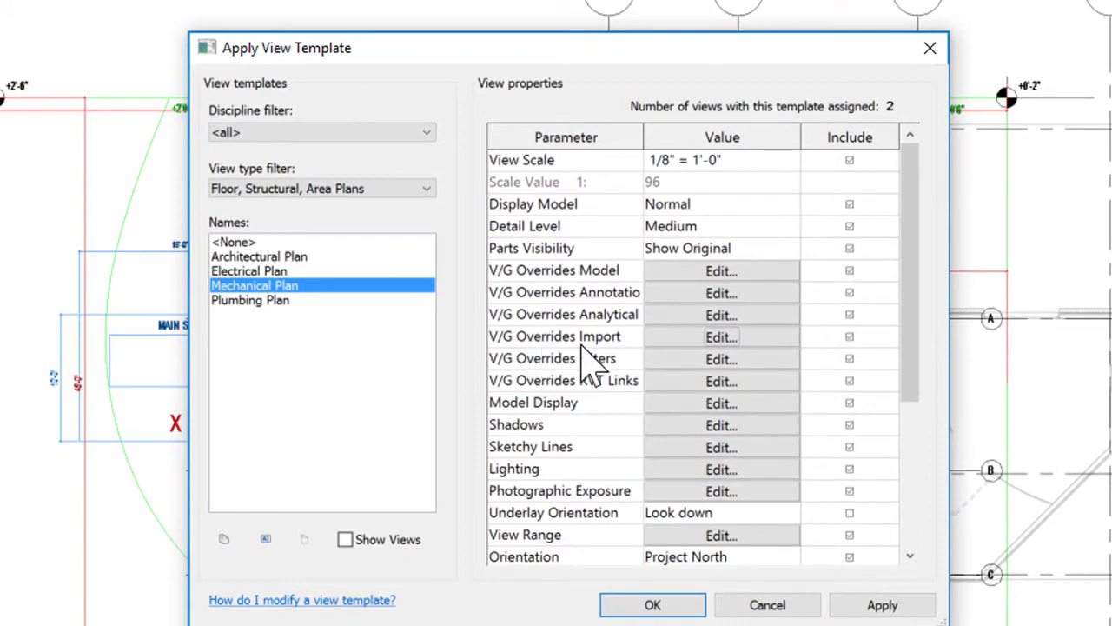
pyautogui.click(850, 339)
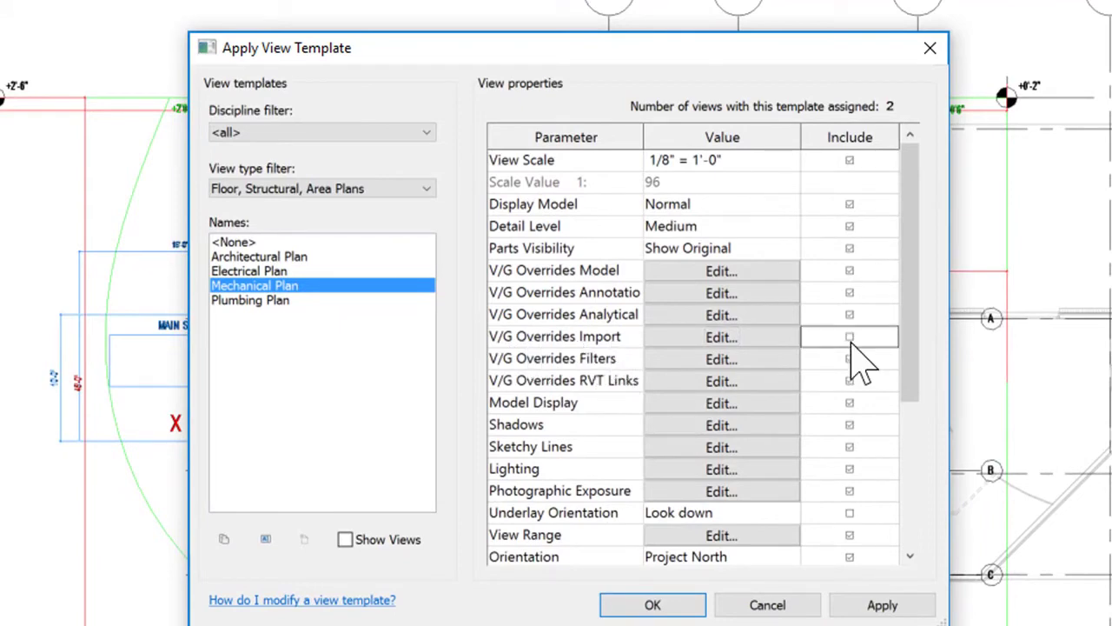
pyautogui.click(873, 604)
pyautogui.click(661, 603)
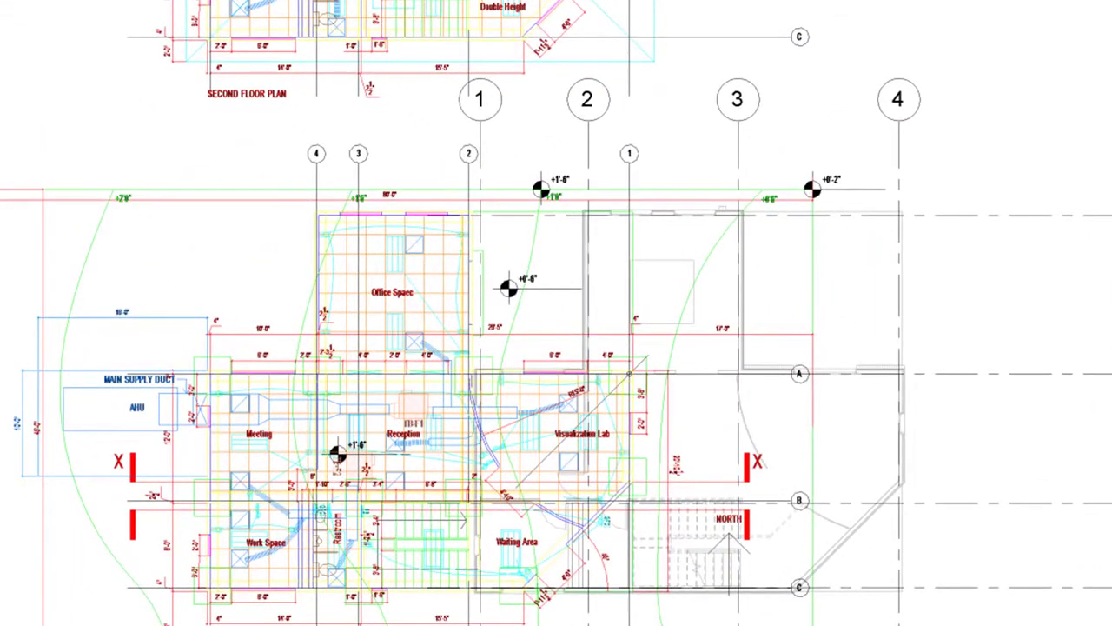
# Hide the imported drawing's unneeded layers, including 0, A-Anno-Scrn, Beam, Celing, Column, Contours, Defpoints, Dim, Electrical, Elevation, Floor and Footings, but keep DW shown.
pyautogui.press('v')
pyautogui.press('g')
pyautogui.click(665, 73)
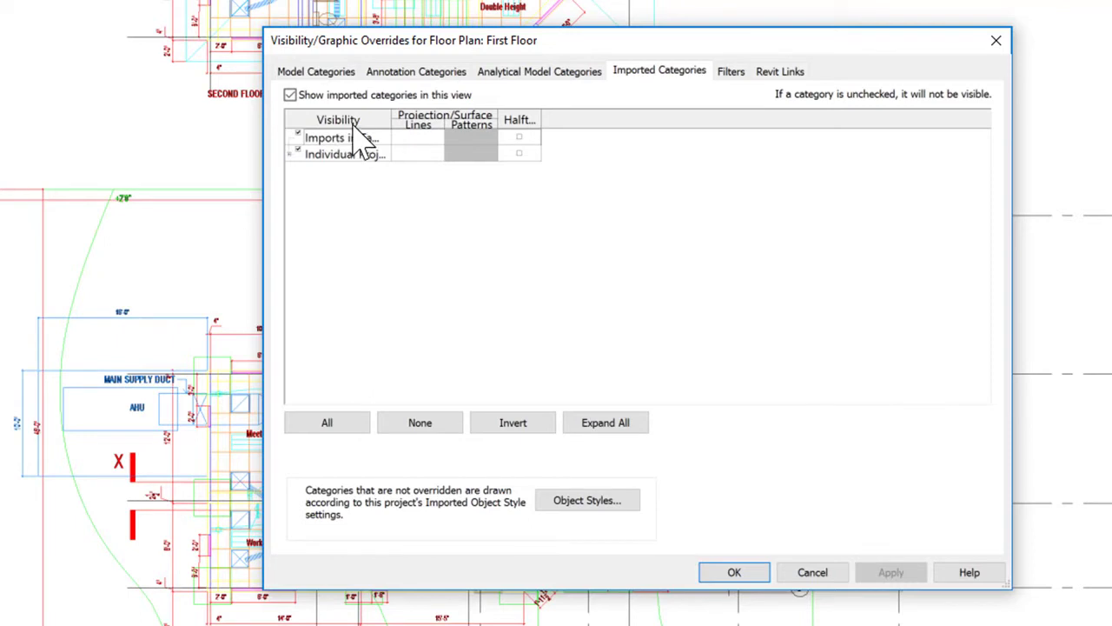
pyautogui.click(291, 154)
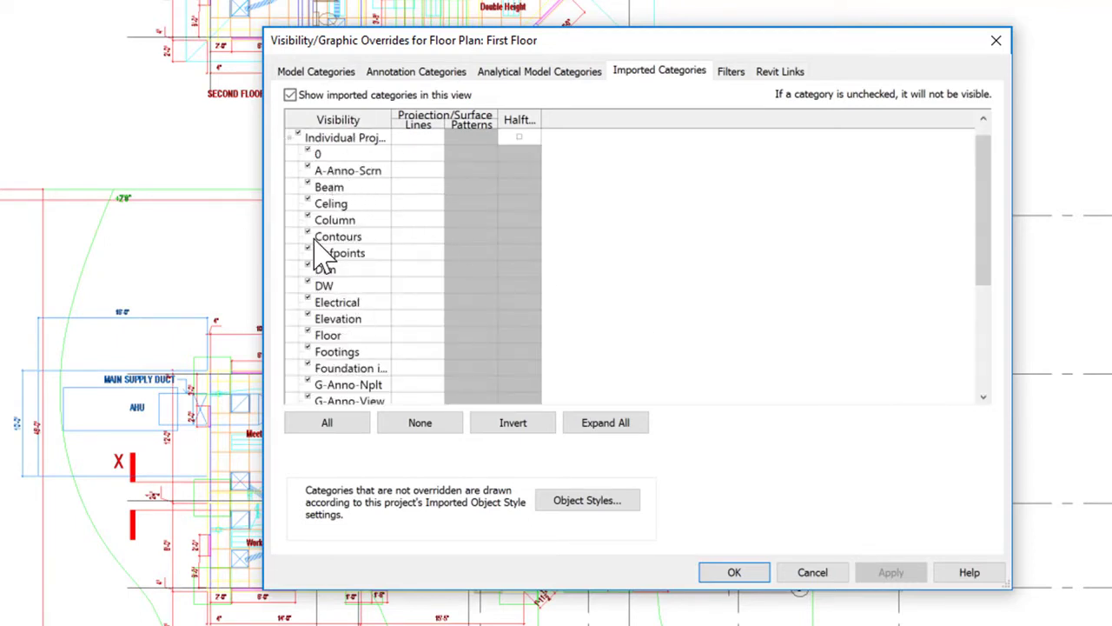
pyautogui.click(331, 155)
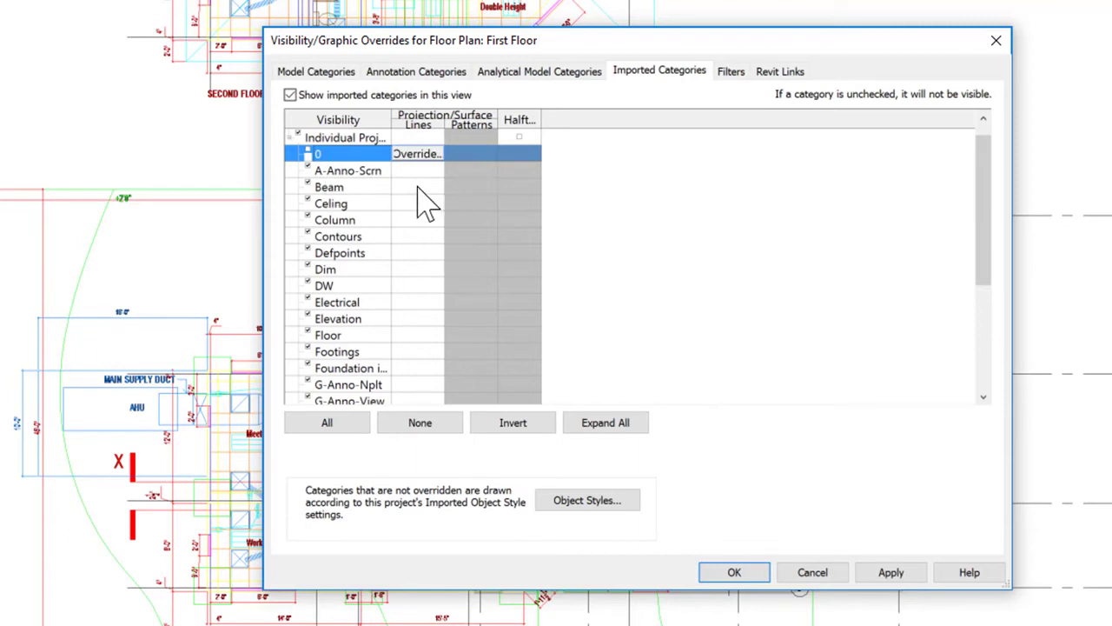
pyautogui.click(308, 168)
pyautogui.click(307, 184)
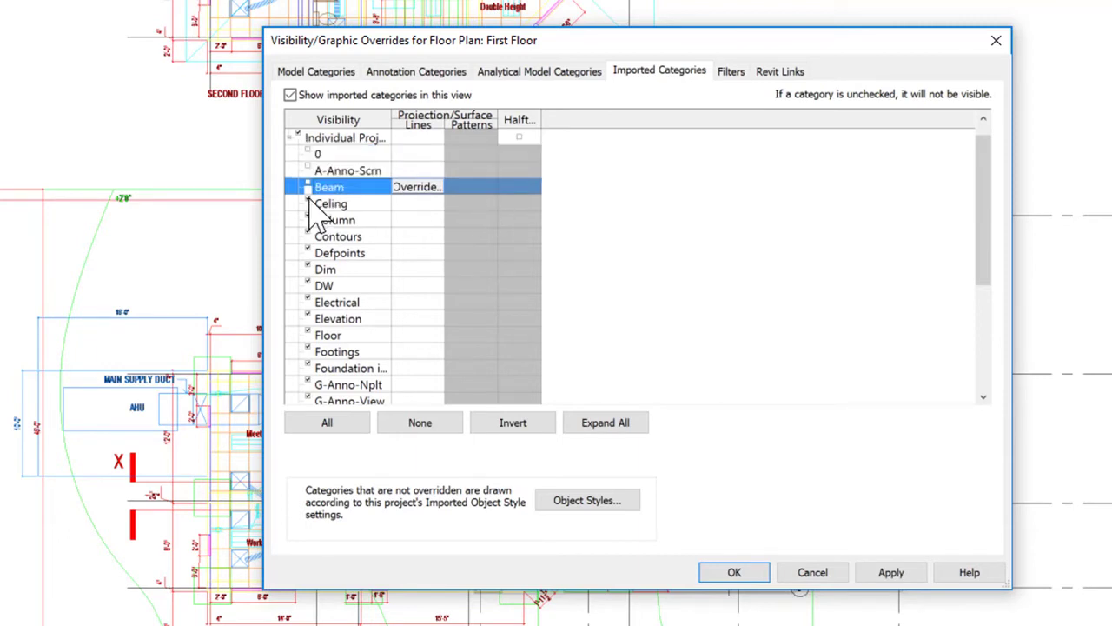
pyautogui.click(308, 201)
pyautogui.click(307, 217)
pyautogui.click(308, 235)
pyautogui.click(308, 251)
pyautogui.click(308, 267)
pyautogui.click(307, 284)
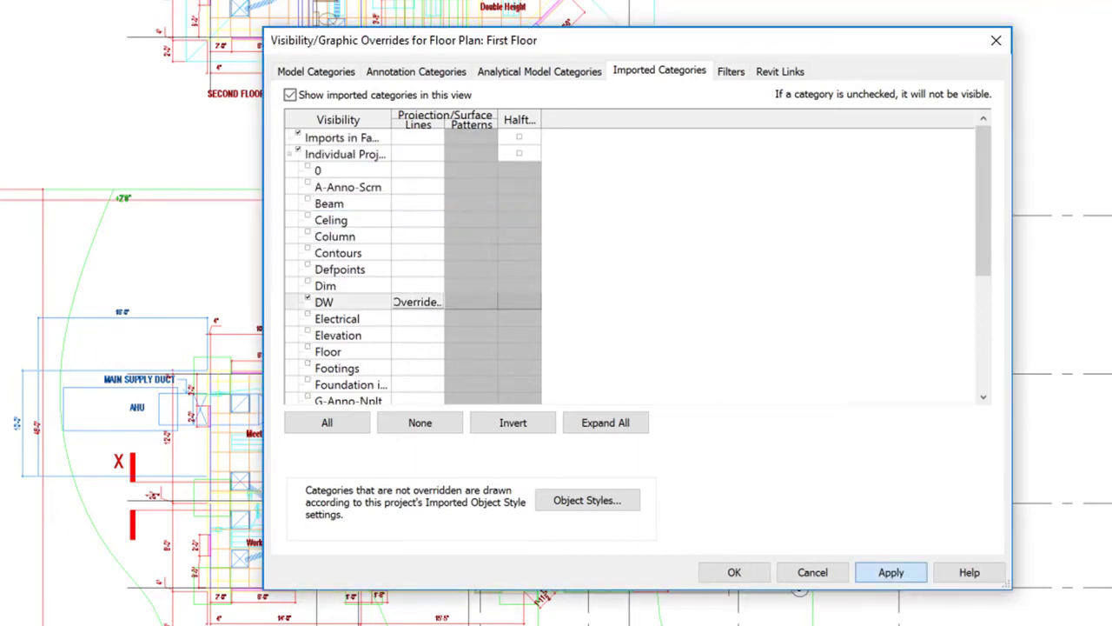
pyautogui.click(890, 572)
pyautogui.click(735, 572)
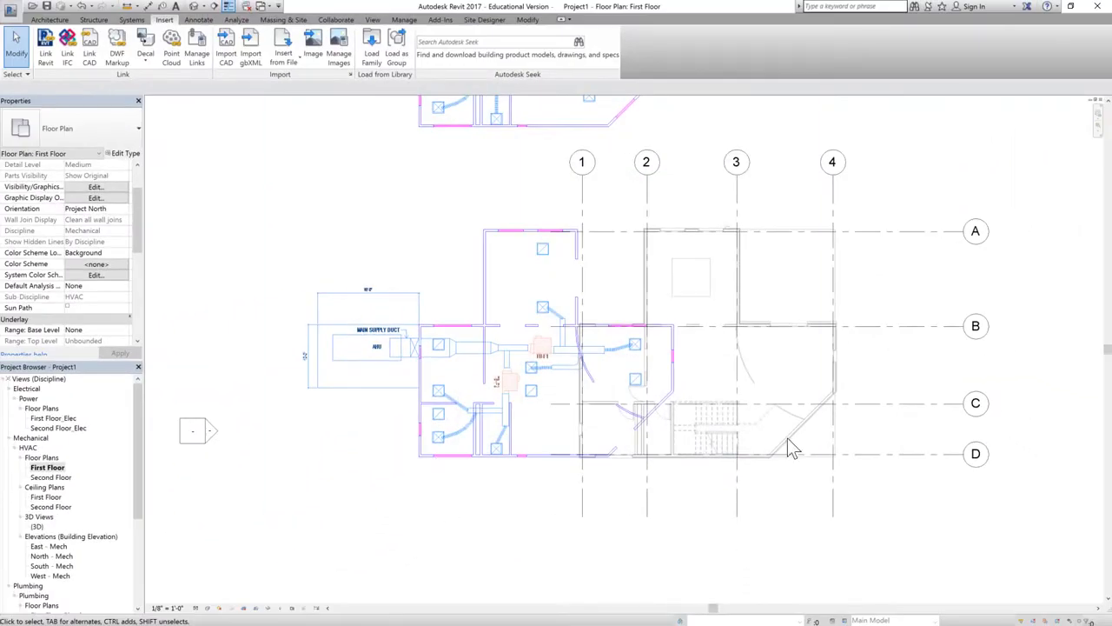
# Move the imported drawing so its upper room's top-left wall corner meets the building corner near grids A and 2, using an Intersections snap override.
pyautogui.click(493, 231)
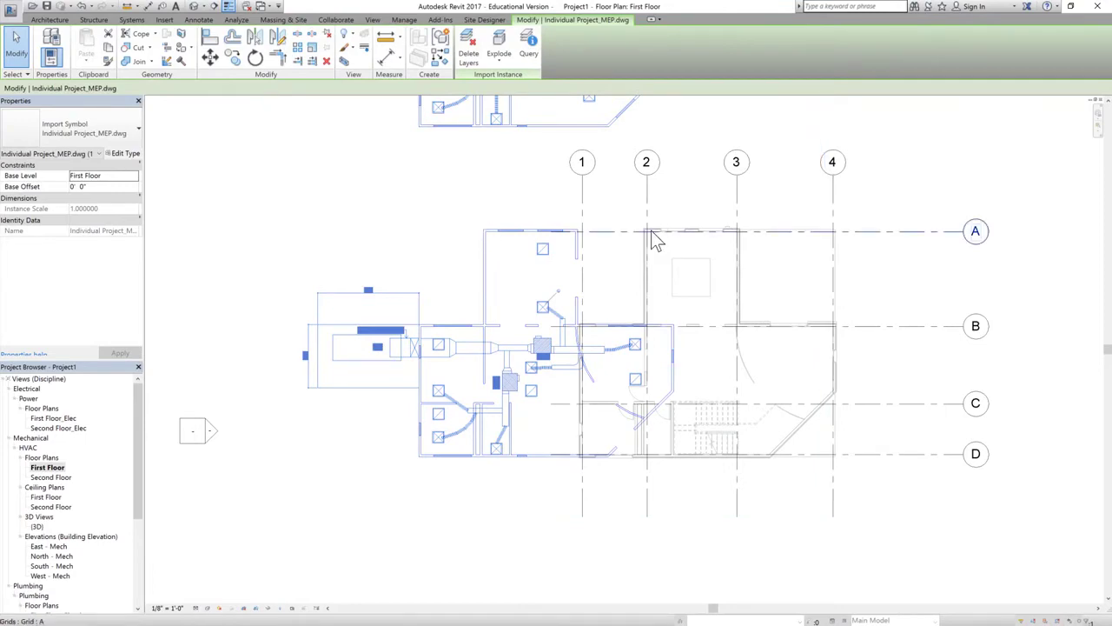
pyautogui.scroll(1, 564, 296)
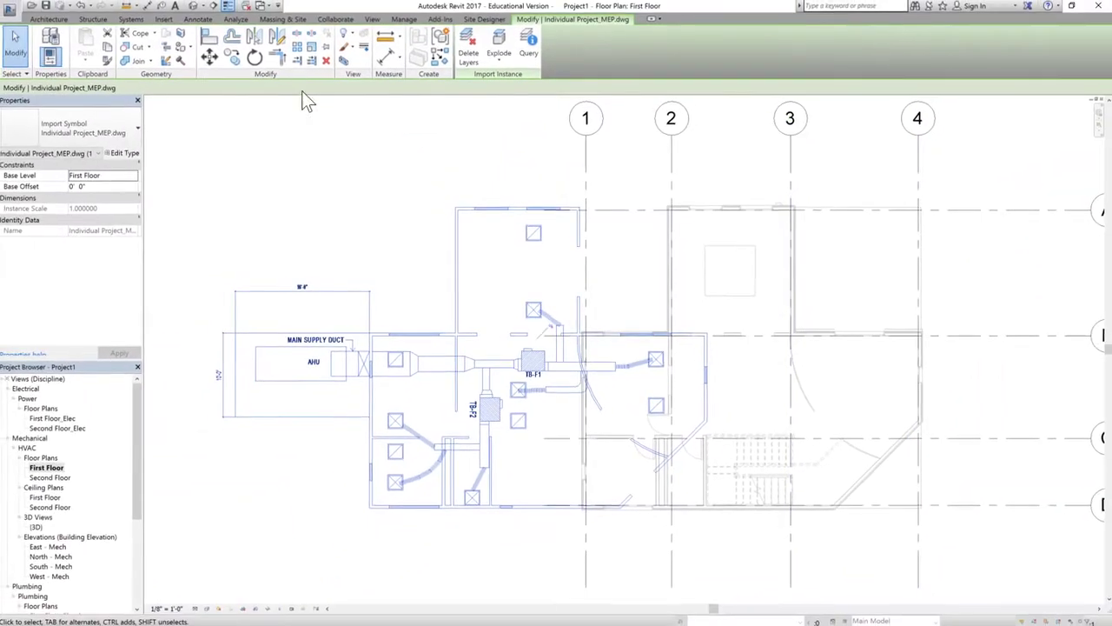
pyautogui.click(209, 56)
pyautogui.scroll(5, 460, 219)
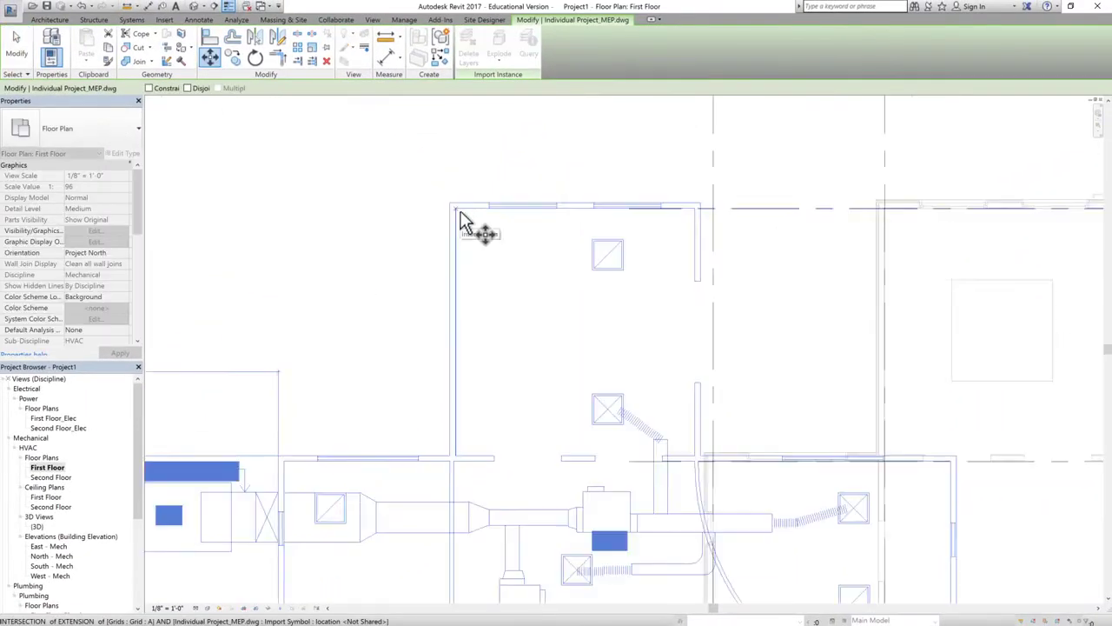
pyautogui.scroll(2, 453, 213)
pyautogui.scroll(-1, 453, 215)
pyautogui.scroll(-3, 337, 218)
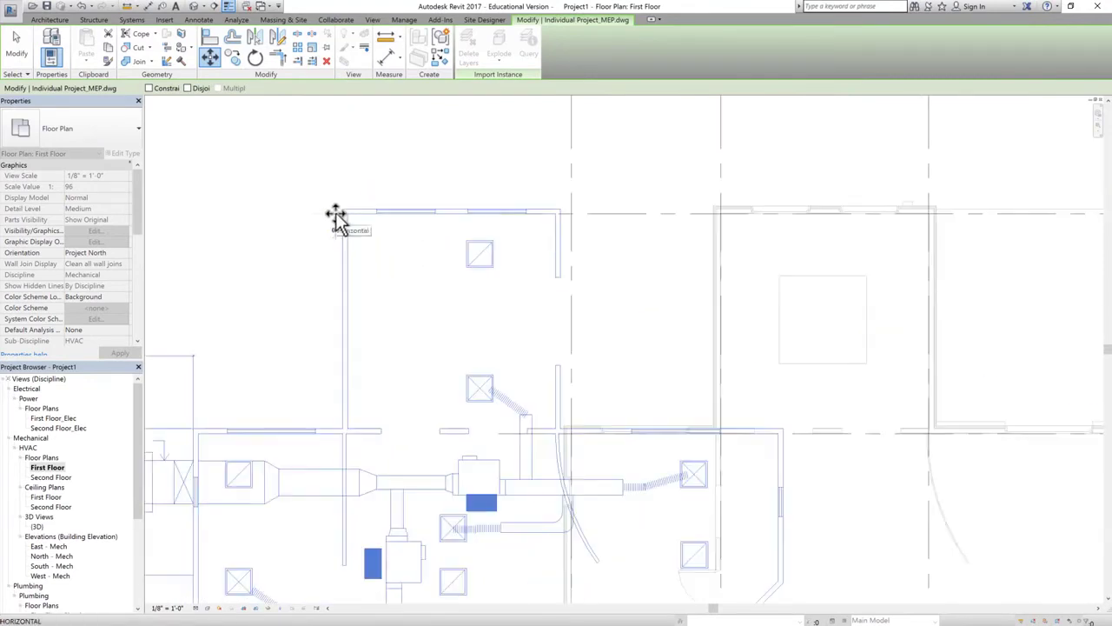
pyautogui.scroll(5, 722, 218)
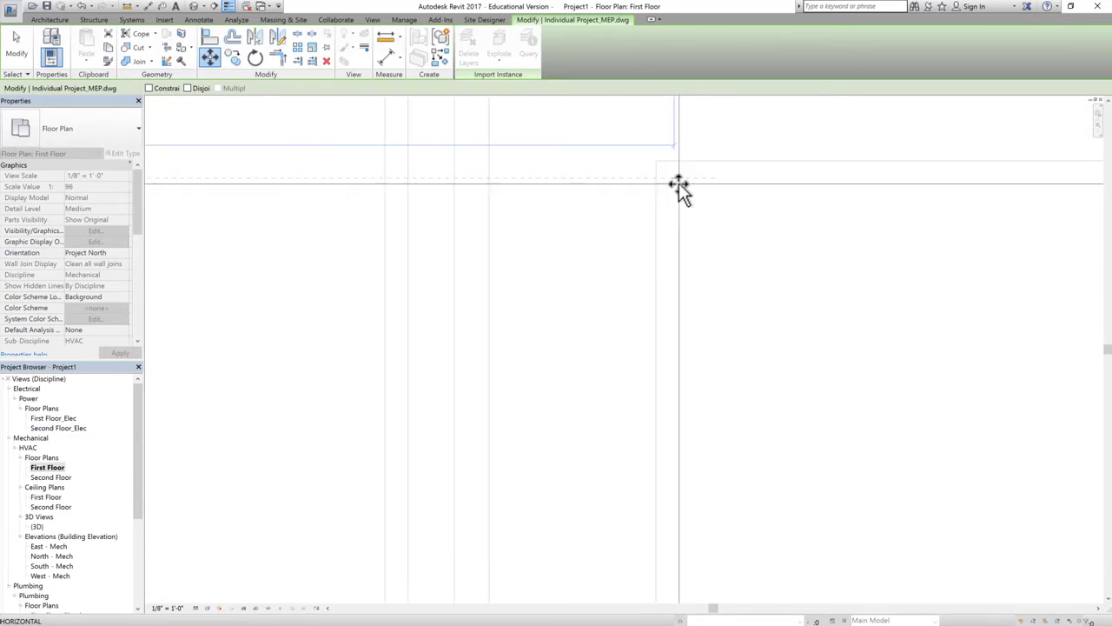
pyautogui.rightClick(687, 198)
pyautogui.moveTo(710, 245)
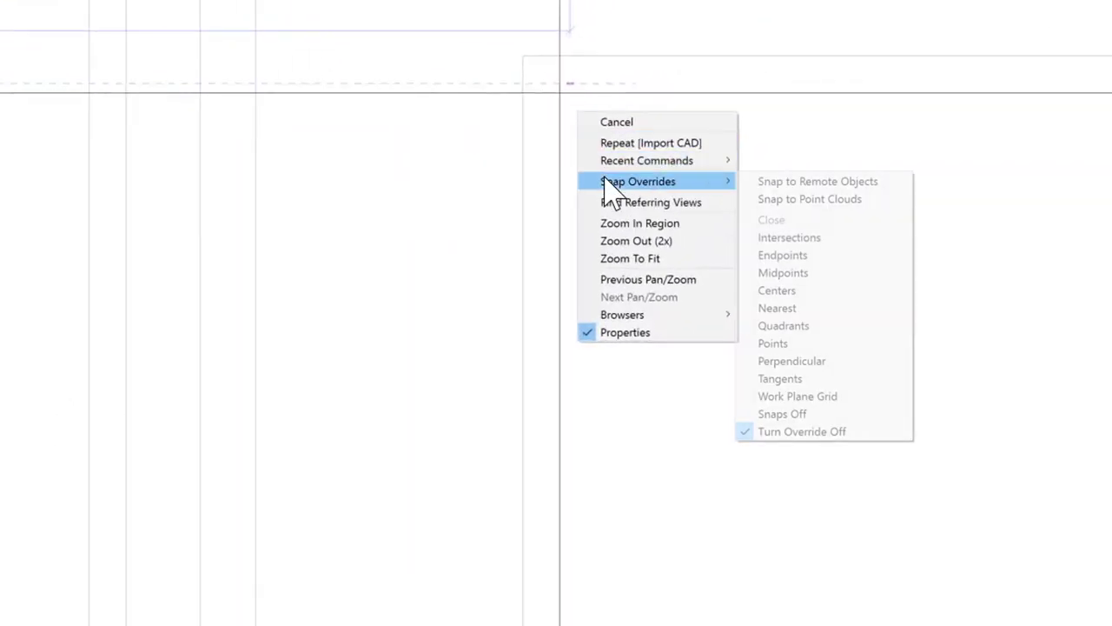
pyautogui.click(787, 238)
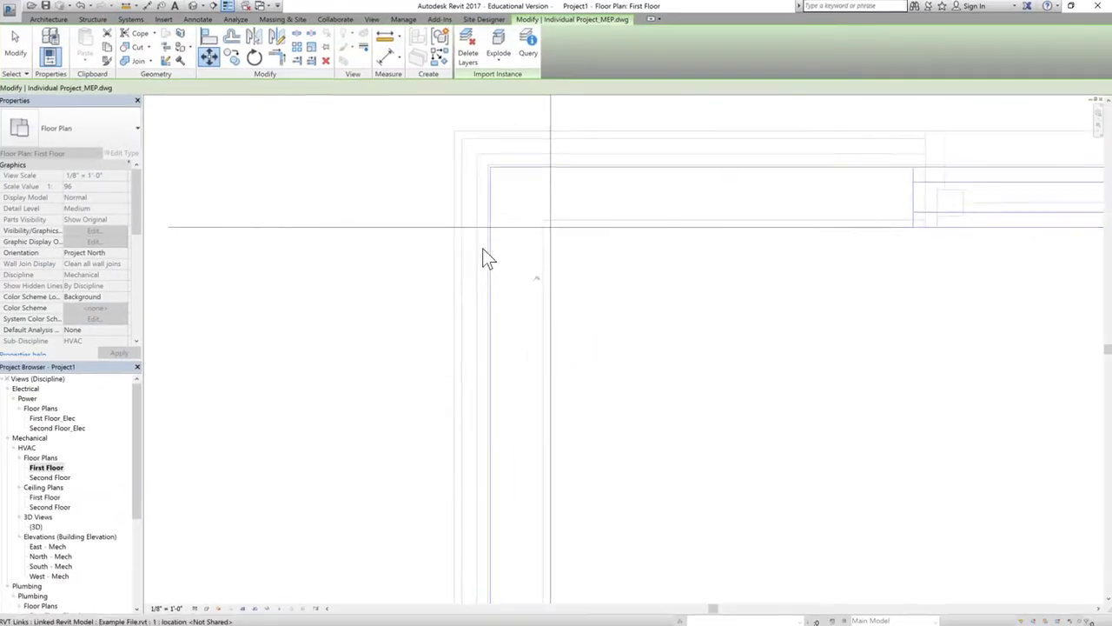
pyautogui.scroll(-5, 506, 209)
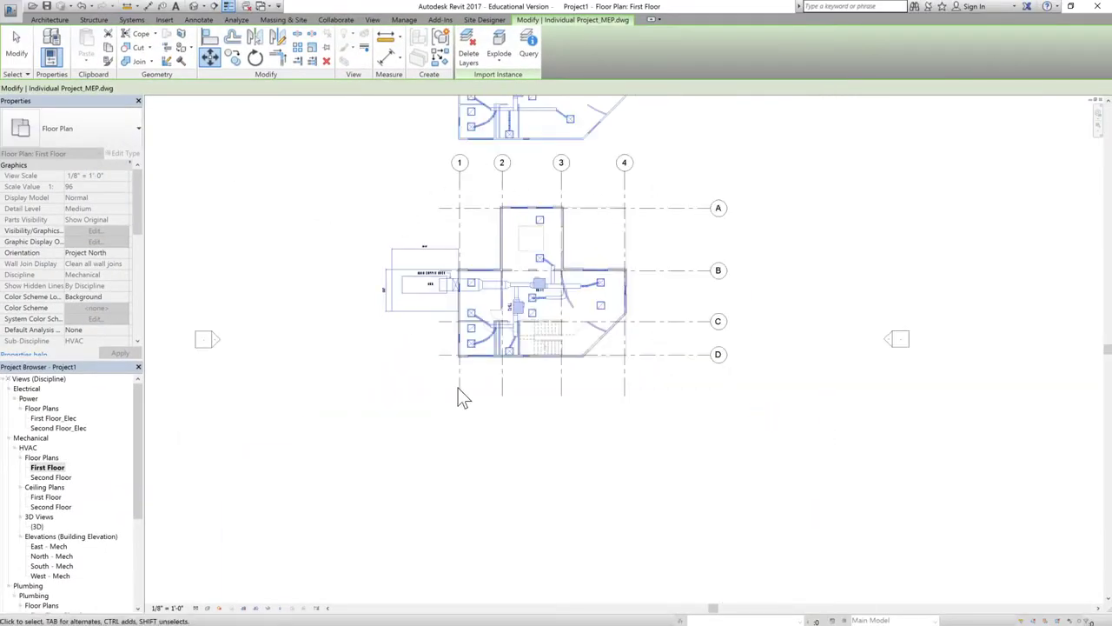
pyautogui.click(560, 207)
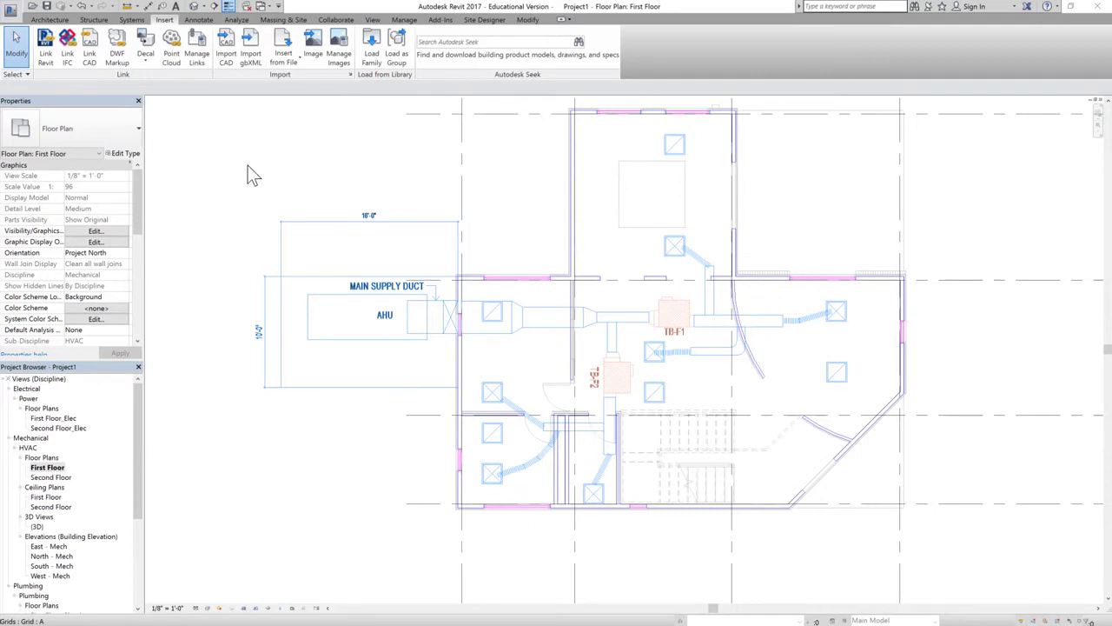
# Place a Supply Diffuser, 24 x 24 Face 12 x 12 Connection, at a 9' 0" offset over the crossed symbol in the upper room.
pyautogui.click(131, 20)
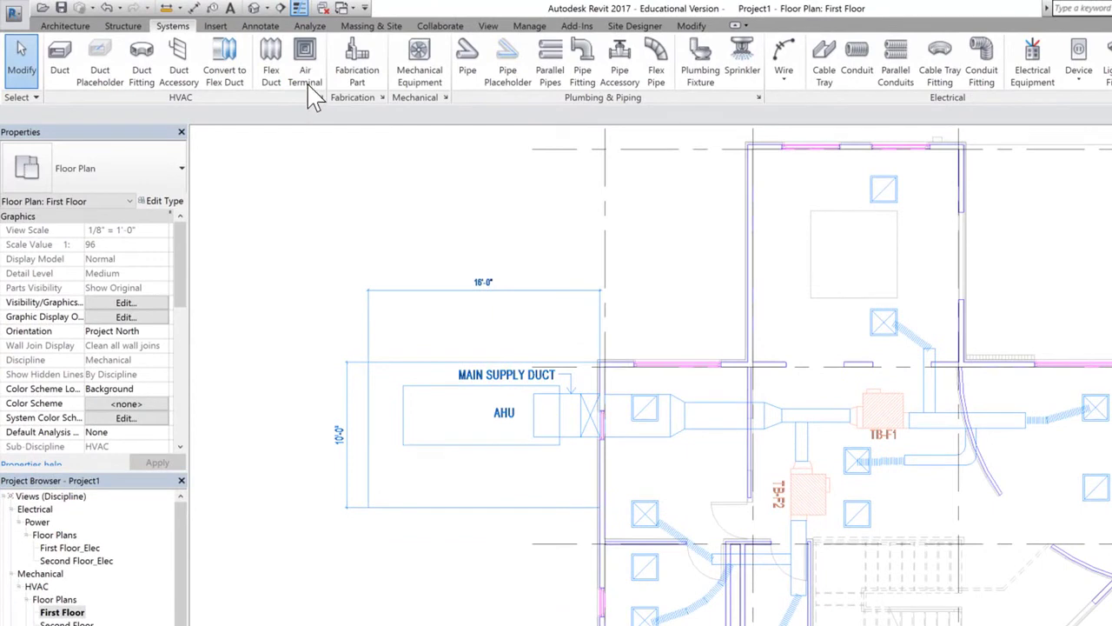
pyautogui.click(306, 54)
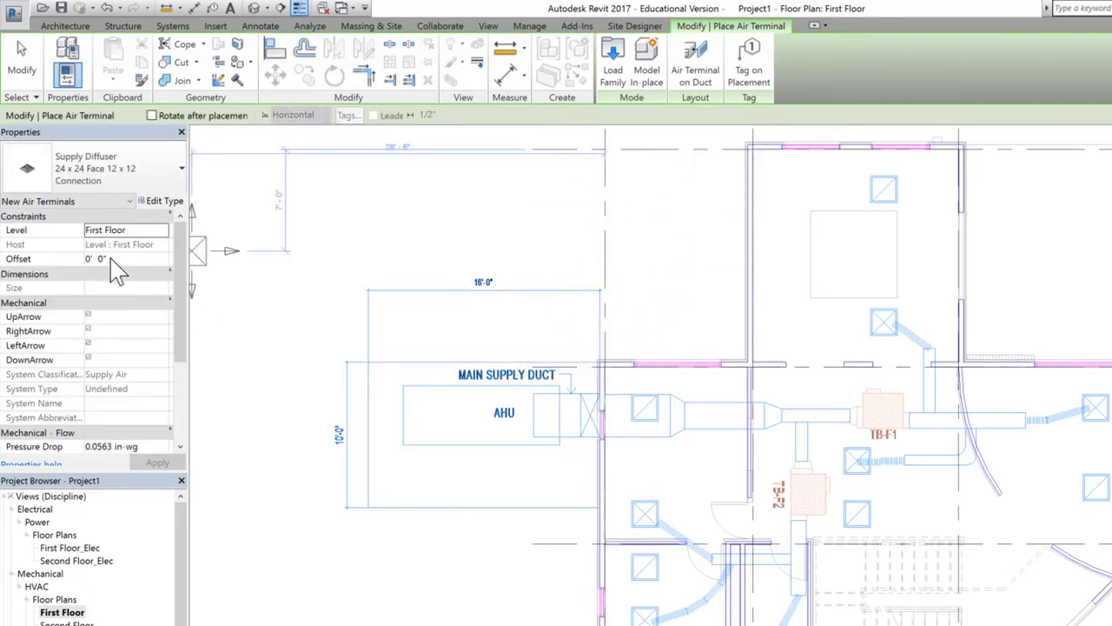
pyautogui.click(97, 259)
pyautogui.write('9')
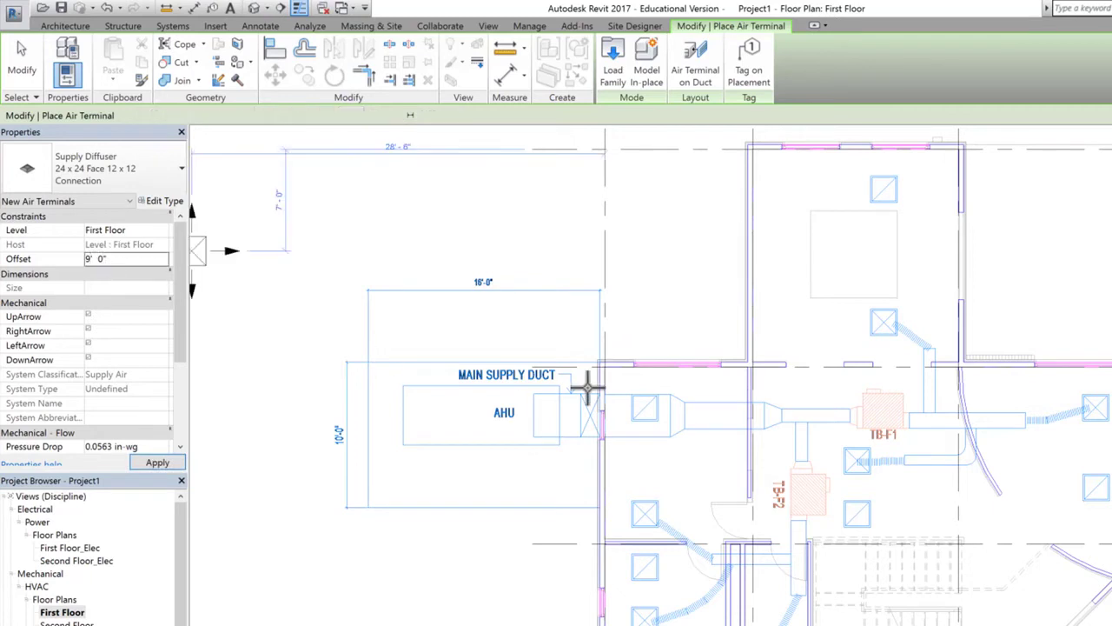
pyautogui.click(590, 391)
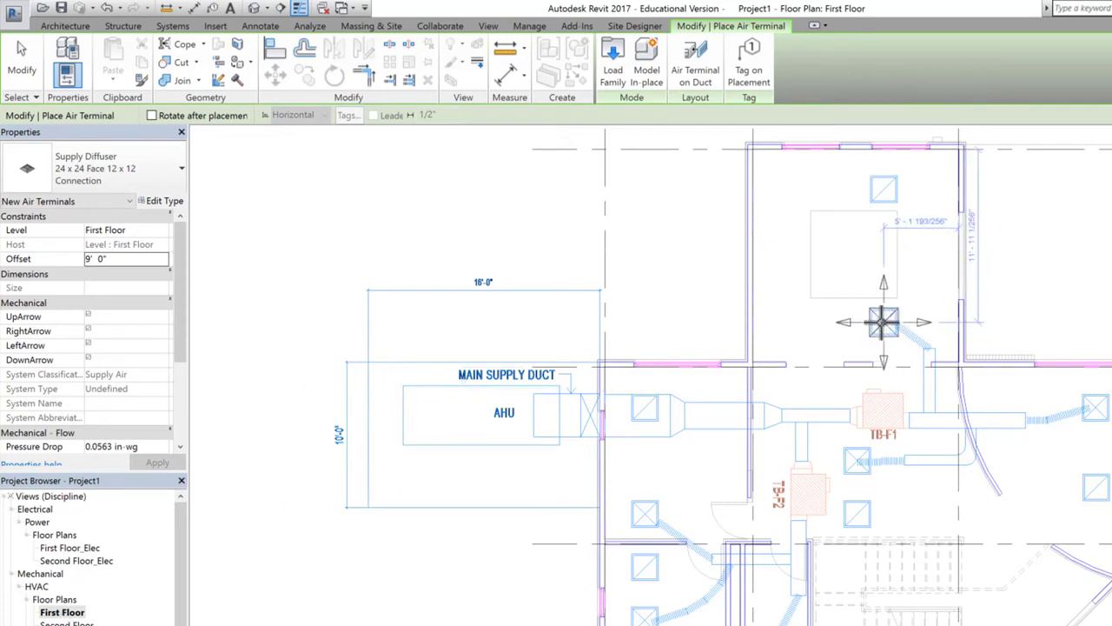
pyautogui.scroll(2, 885, 322)
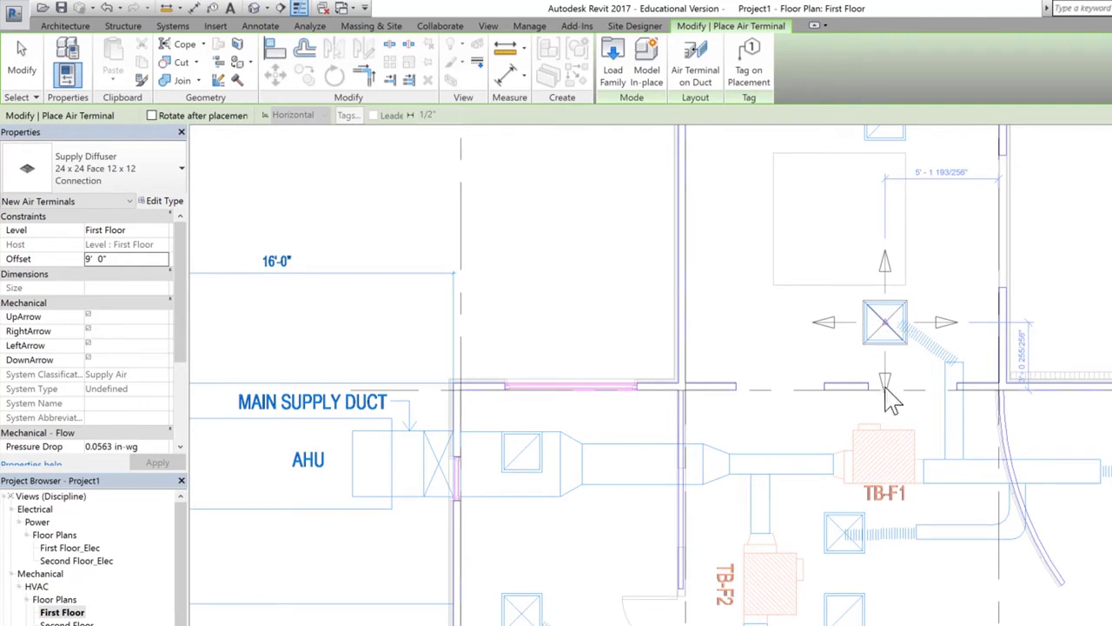
pyautogui.click(885, 322)
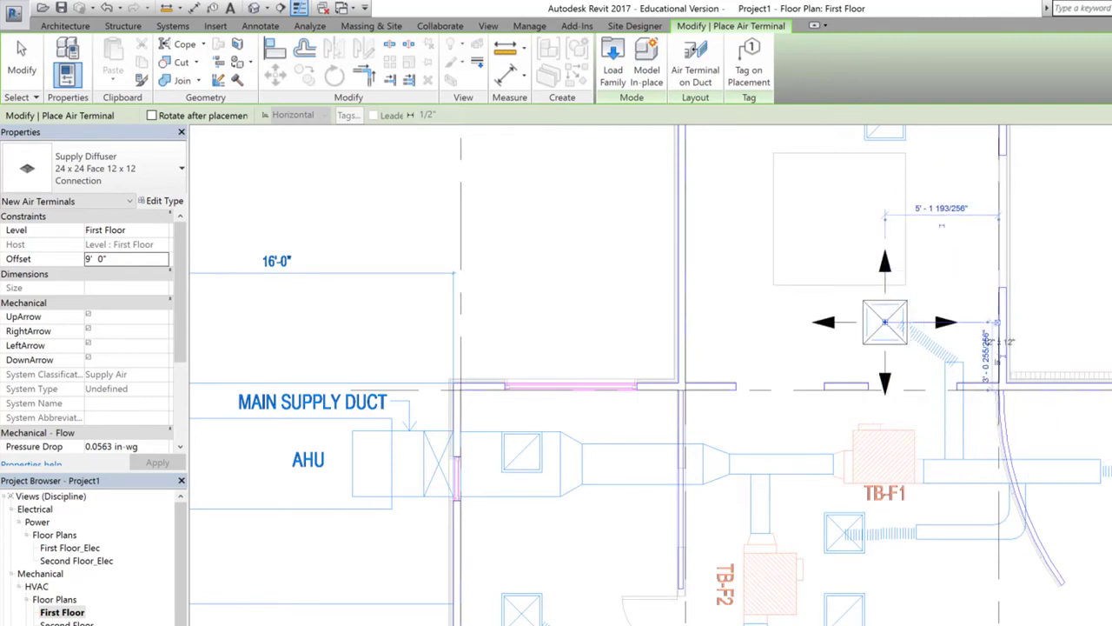
# Place a second supply diffuser centred on the crossed symbol just below TB-F1, where the flexible duct ends.
pyautogui.scroll(4, 843, 531)
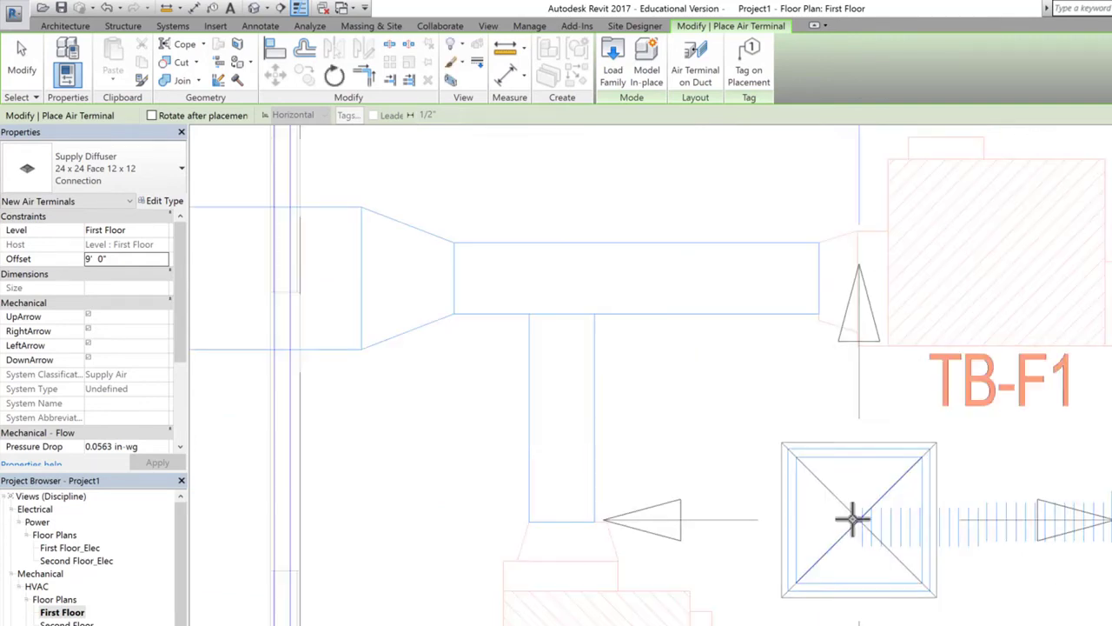
pyautogui.click(767, 518)
pyautogui.scroll(-4, 770, 426)
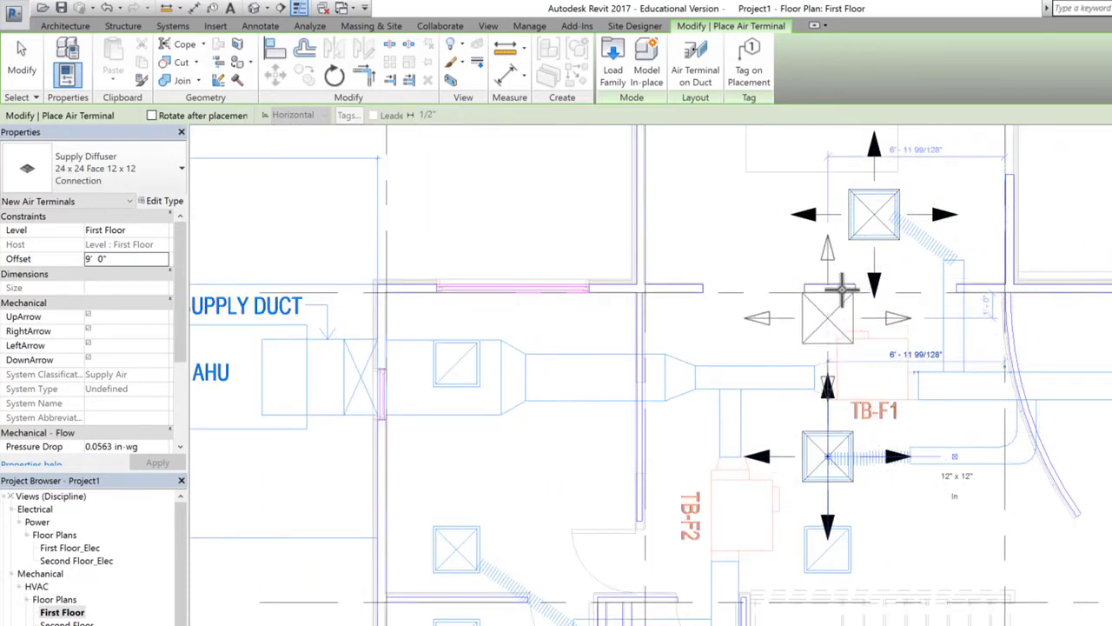
pyautogui.scroll(-2, 844, 292)
pyautogui.scroll(2, 576, 506)
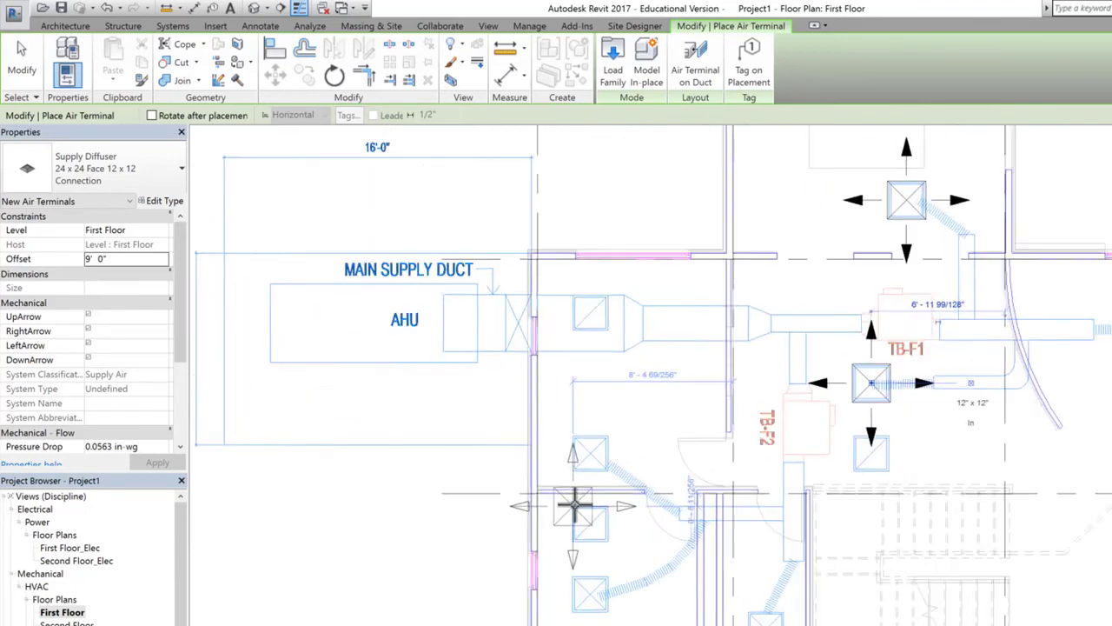
# Place supply diffusers over the remaining crossed symbols in the two left rooms, the narrow room below TB-F2 and the right room.
pyautogui.scroll(3, 594, 446)
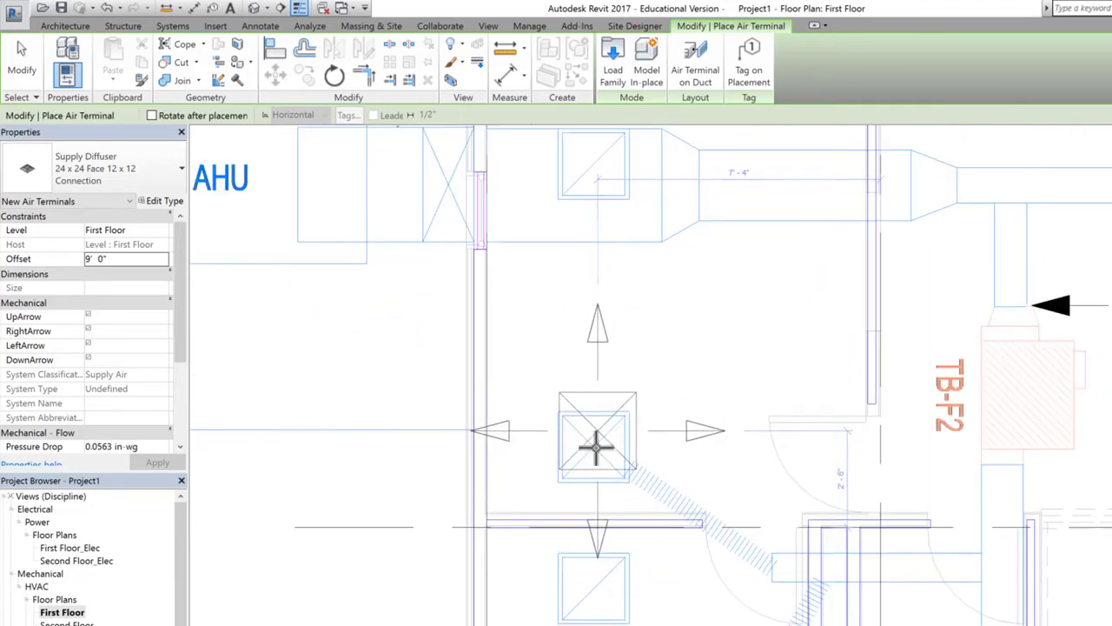
pyautogui.click(594, 445)
pyautogui.click(594, 625)
pyautogui.scroll(-2, 454, 492)
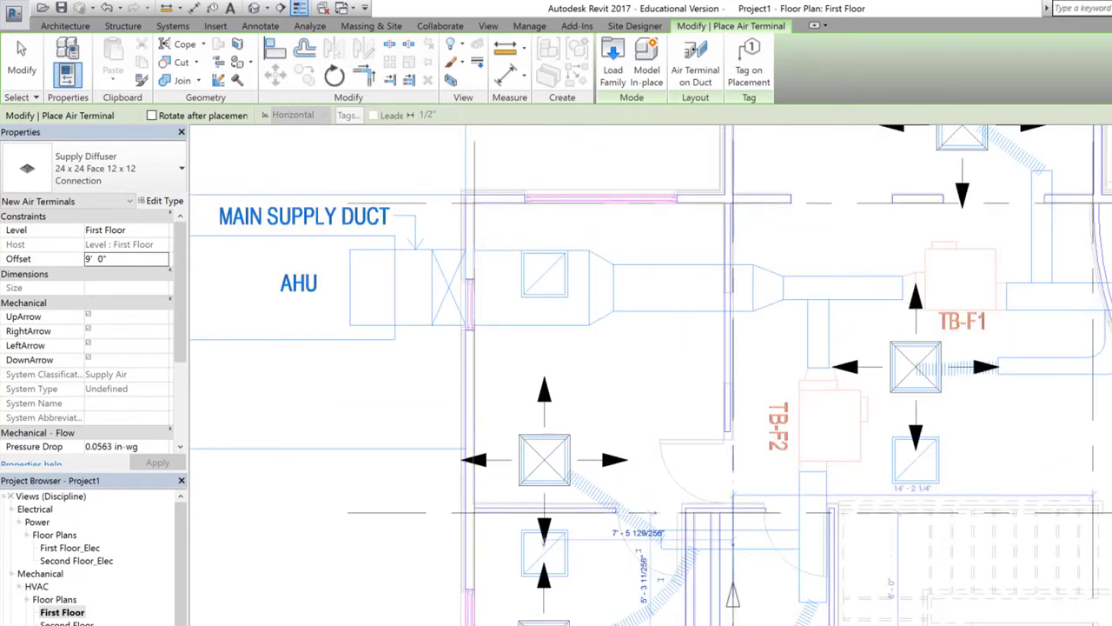
pyautogui.scroll(2, 769, 625)
pyautogui.press('Escape')
pyautogui.press('Escape')
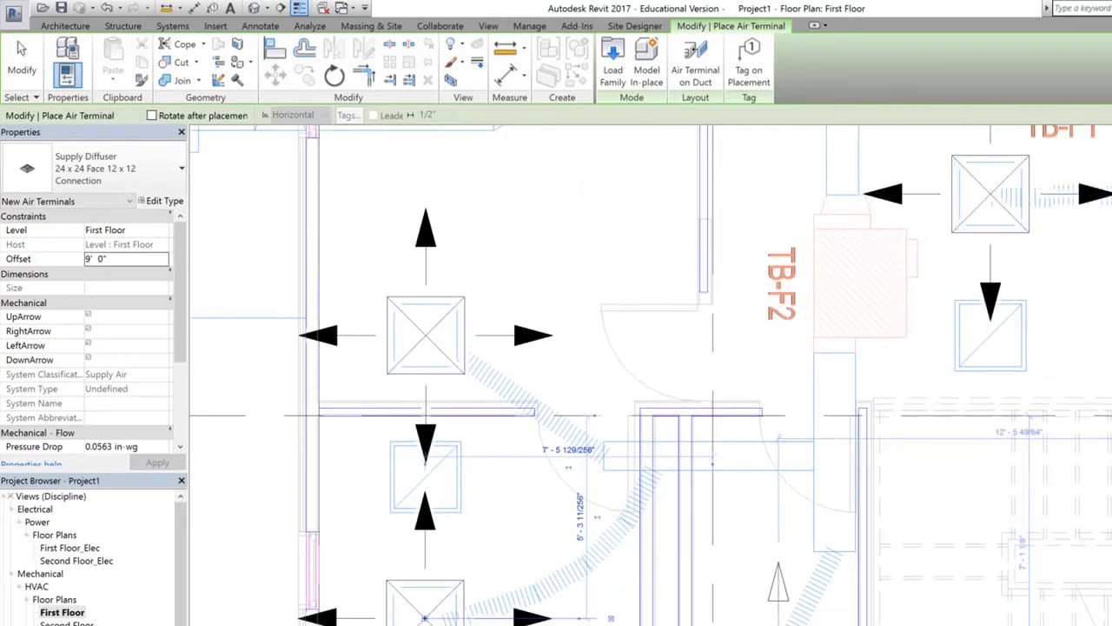
pyautogui.scroll(-4, 808, 347)
# Set the flow of the upper room's diffuser to 250 CFM and the right room's diffuser to 200 CFM.
pyautogui.click(830, 330)
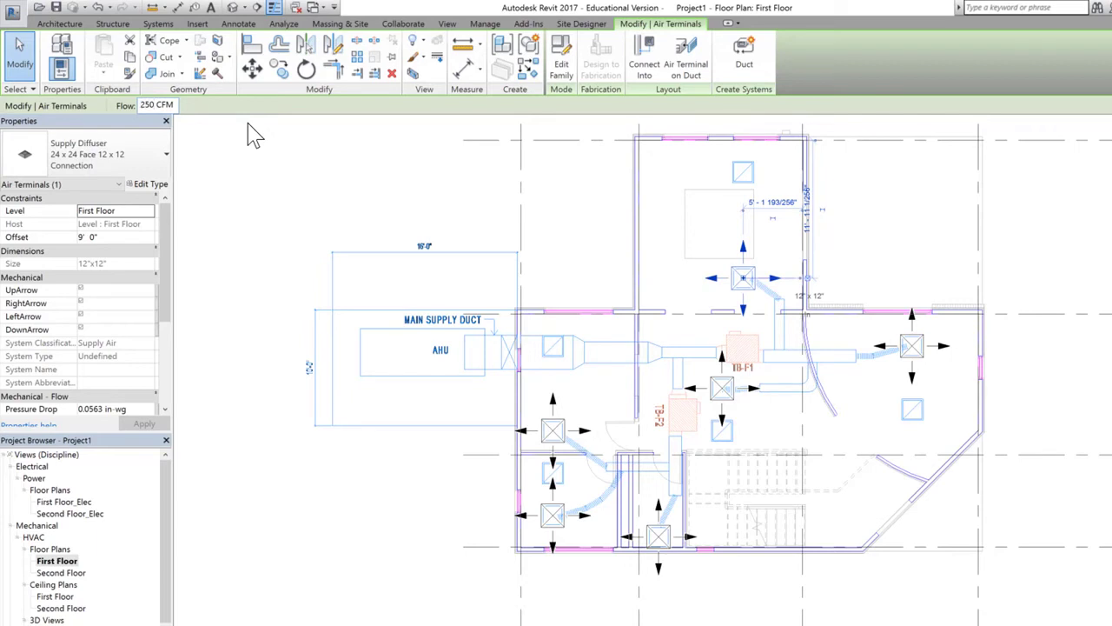
pyautogui.press('Escape')
pyautogui.click(920, 365)
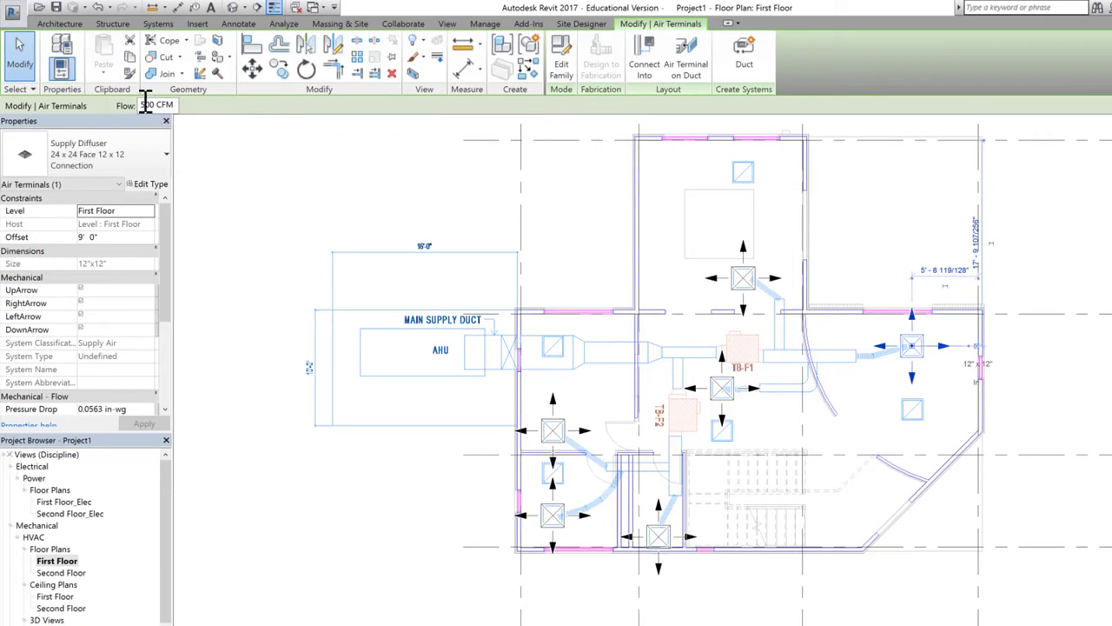
pyautogui.click(159, 105)
pyautogui.write('200')
pyautogui.press('Return')
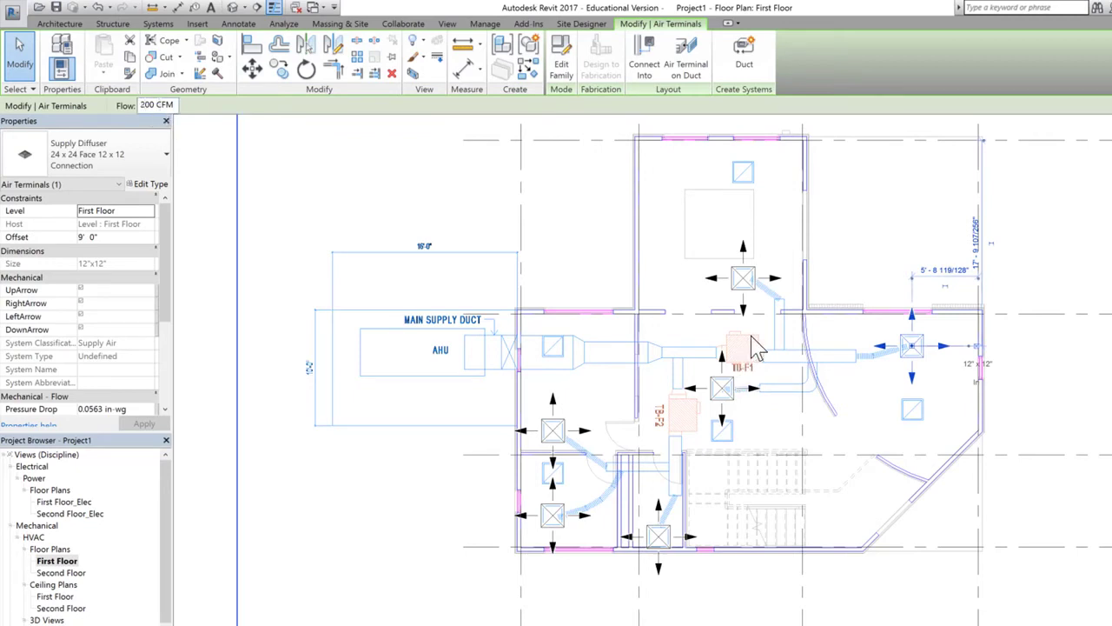
# Set the remaining diffusers' flows, giving 200 CFM below TB-F1, 170 CFM in the room below the main duct and 100 CFM in the narrow bottom room.
pyautogui.click(722, 388)
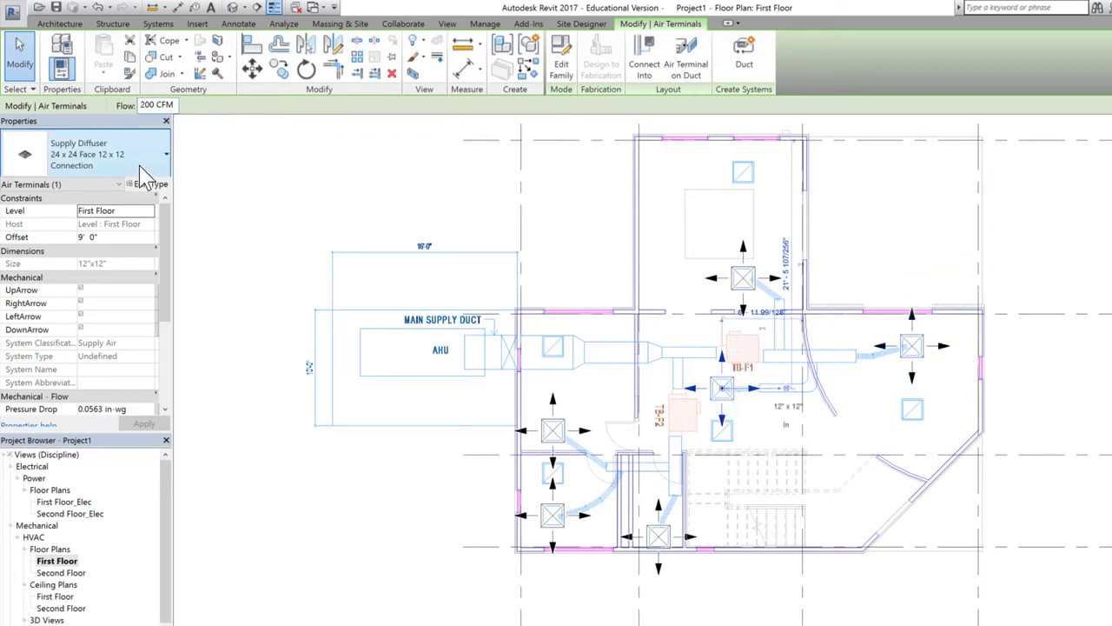
pyautogui.click(353, 185)
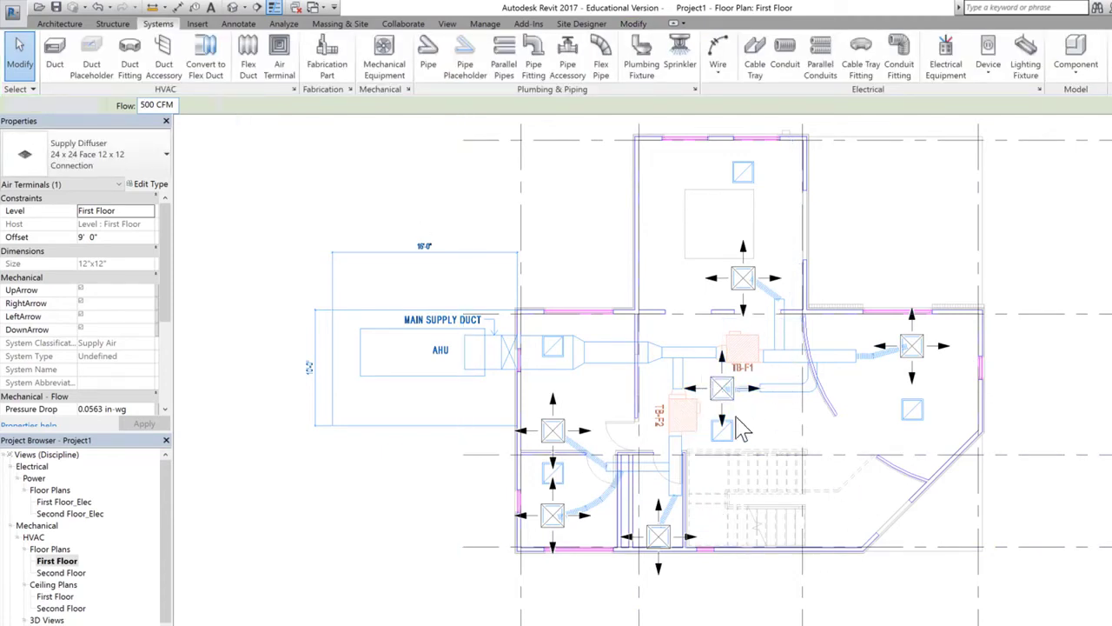
pyautogui.click(564, 429)
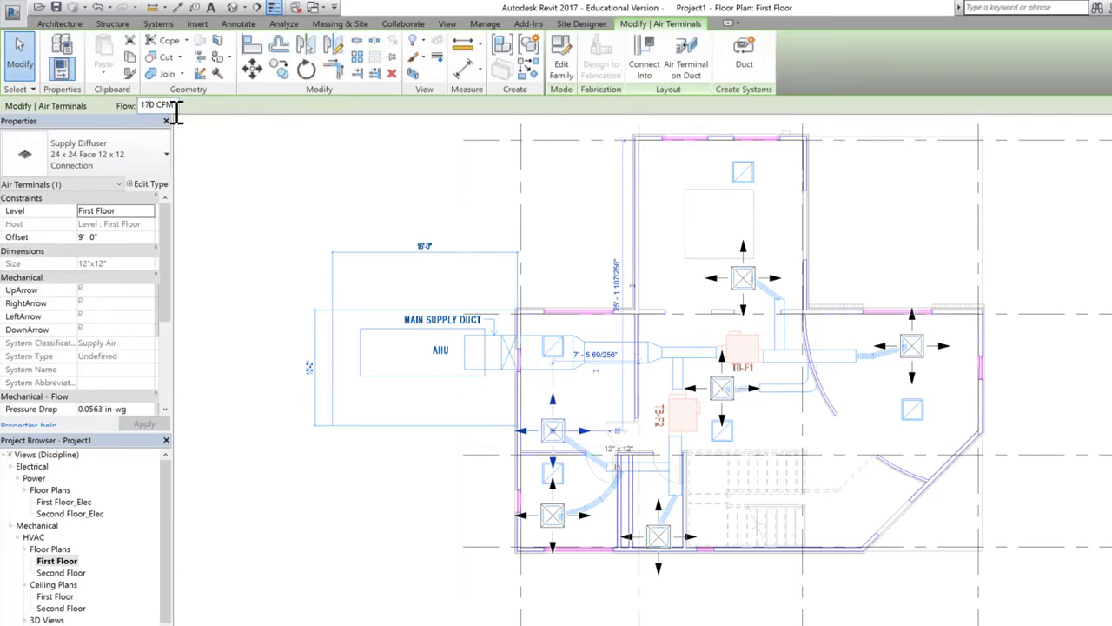
pyautogui.click(553, 514)
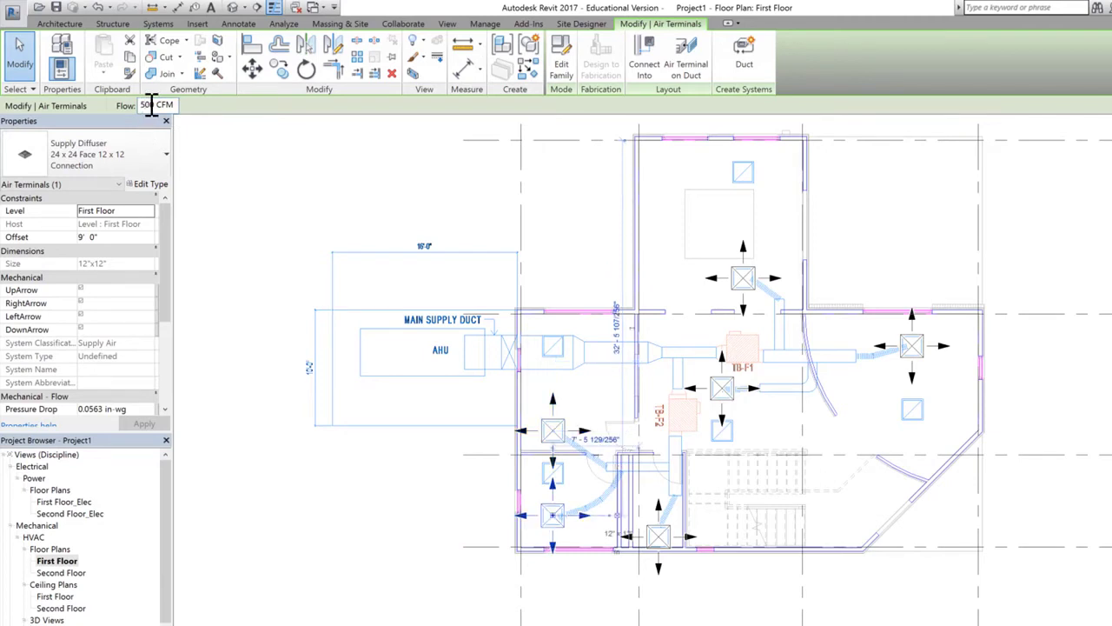
pyautogui.click(658, 536)
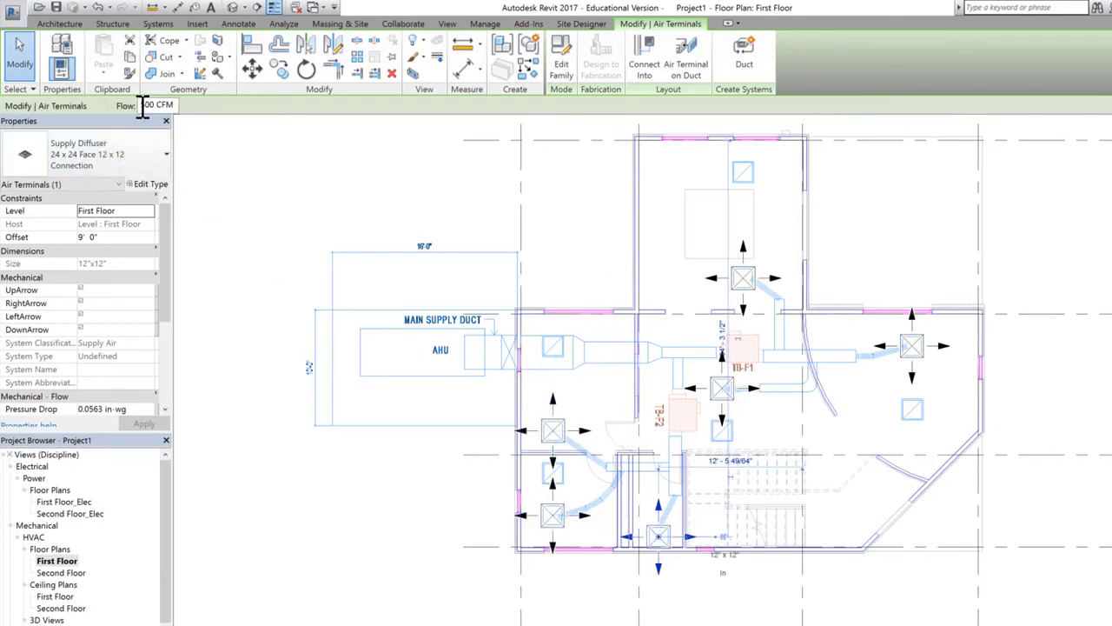
pyautogui.click(903, 597)
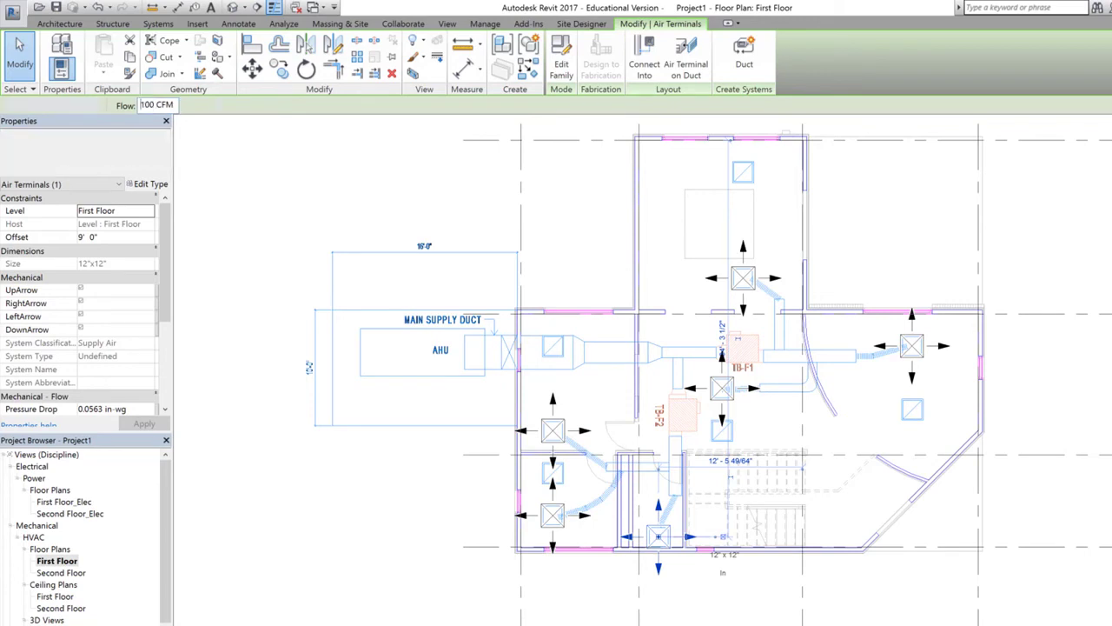
# Recheck the flow value of the upper room's supply diffuser.
pyautogui.click(743, 278)
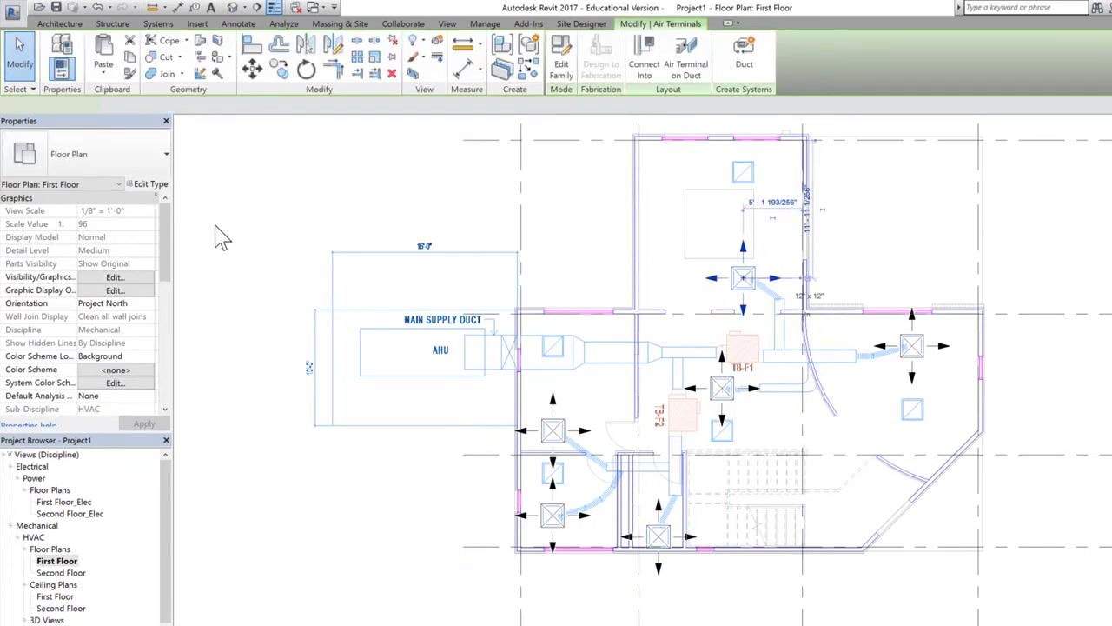
pyautogui.click(749, 292)
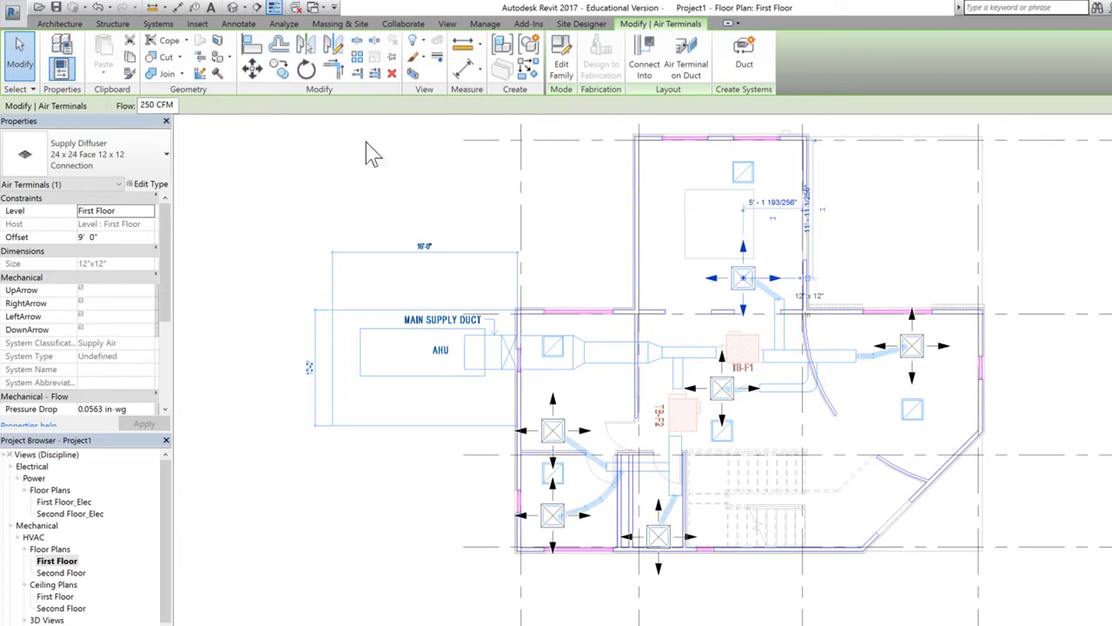
pyautogui.press('Escape')
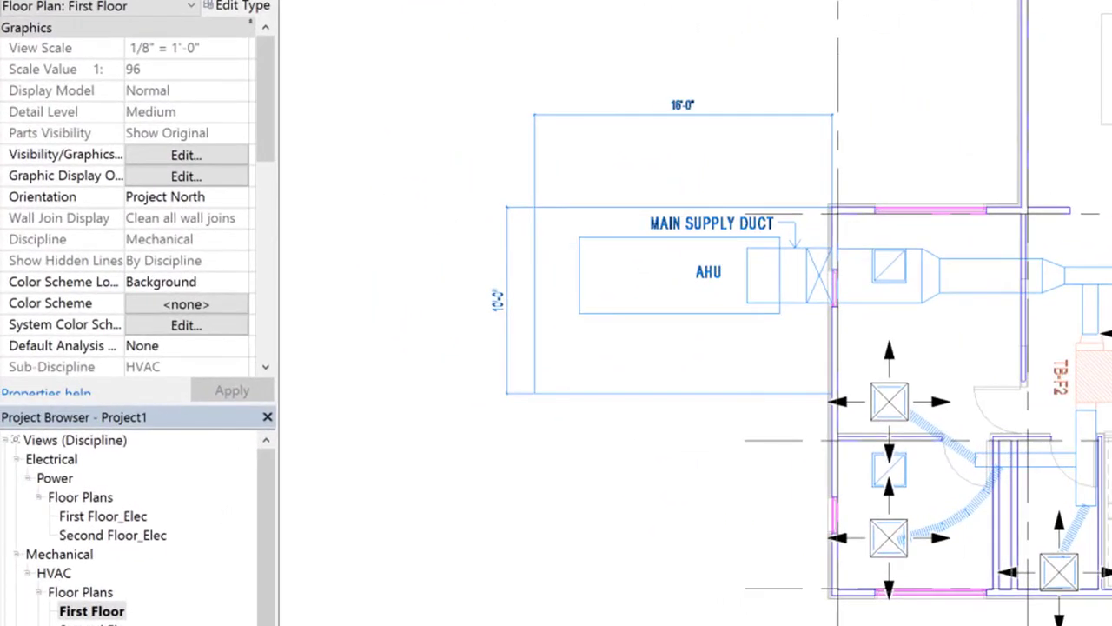
# Place a VAV Unit - Parallel Fan Powered with a 12" inlet at the midpoint of the TB-F1 box's diagonal.
pyautogui.click(196, 0)
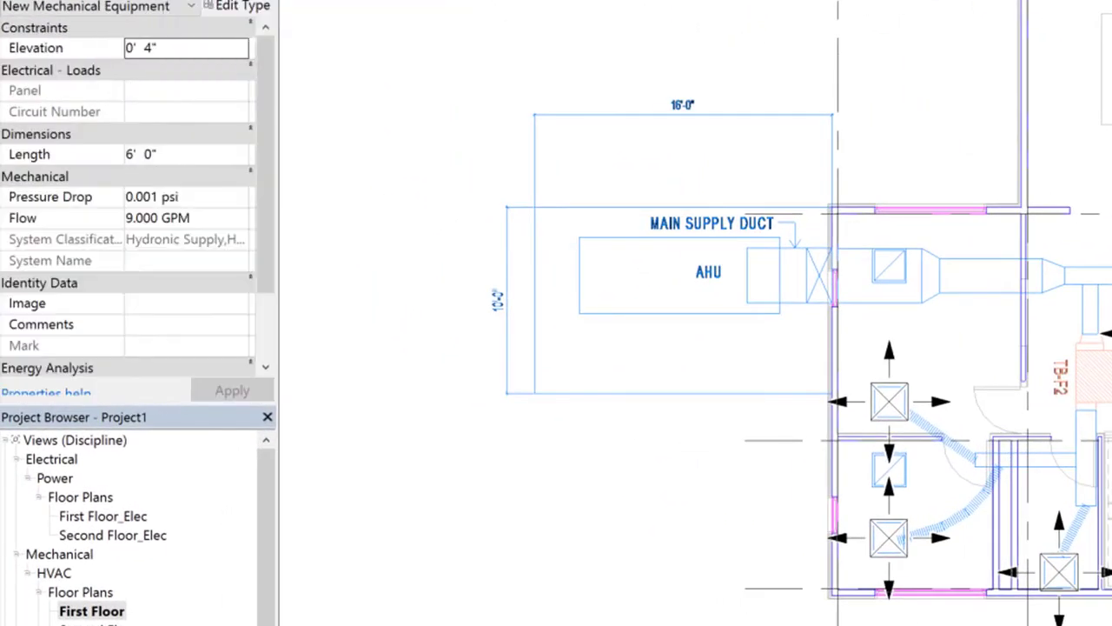
pyautogui.click(226, 0)
pyautogui.scroll(-2, 239, 298)
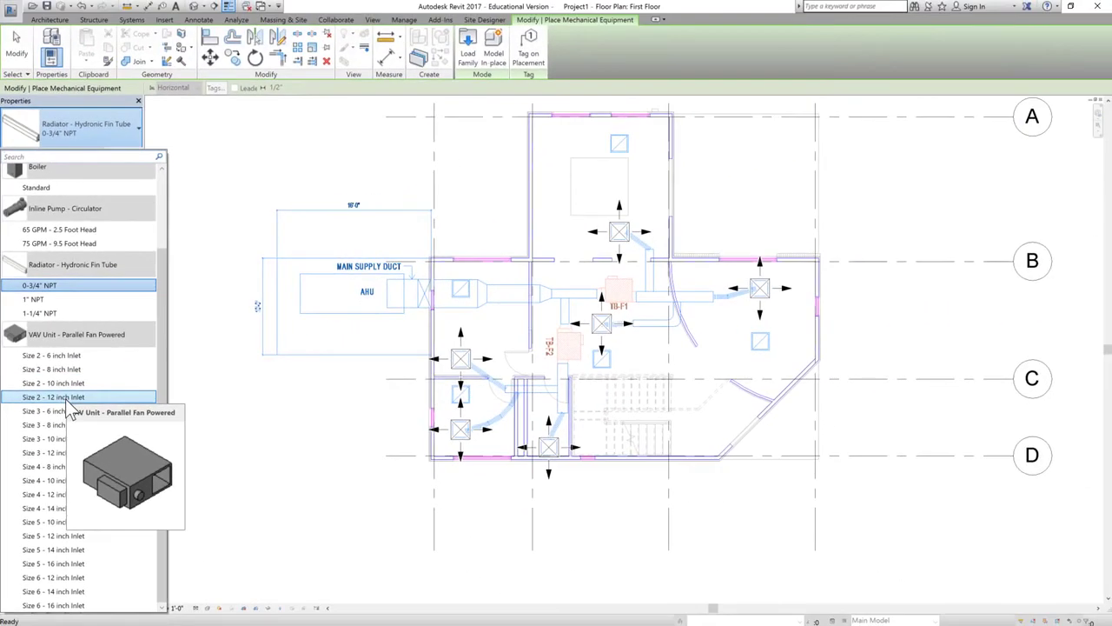
pyautogui.click(128, 476)
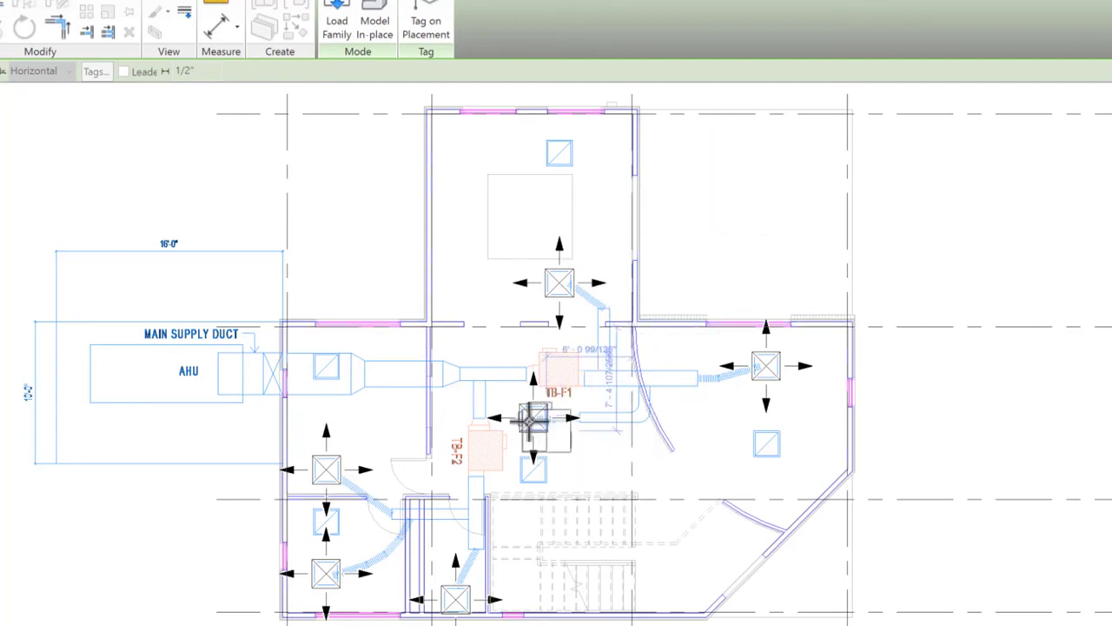
pyautogui.scroll(4, 529, 414)
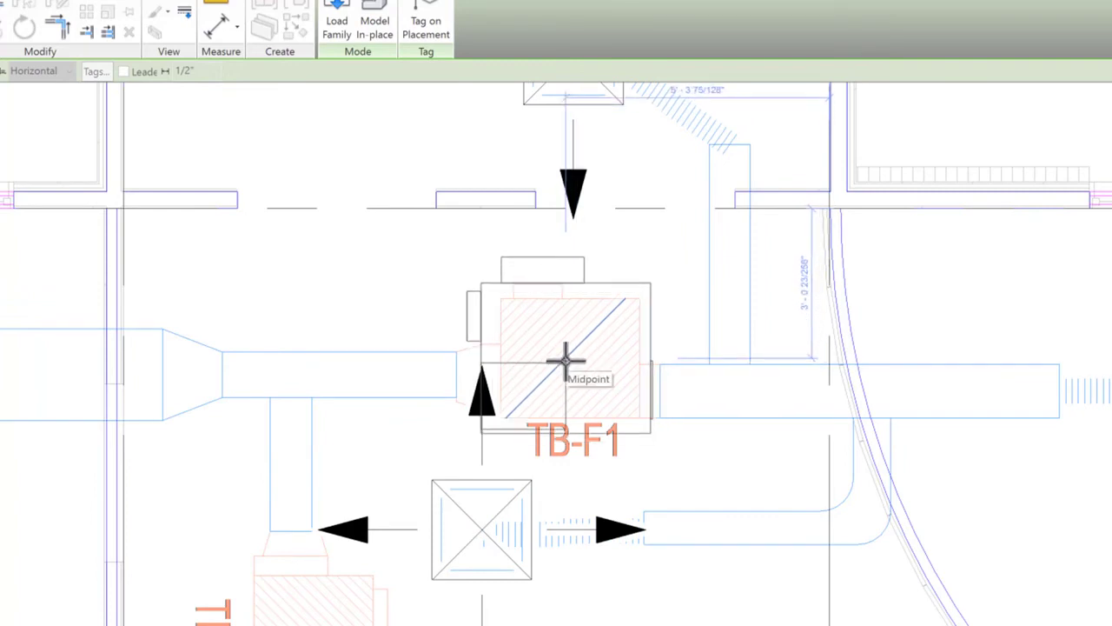
pyautogui.click(564, 358)
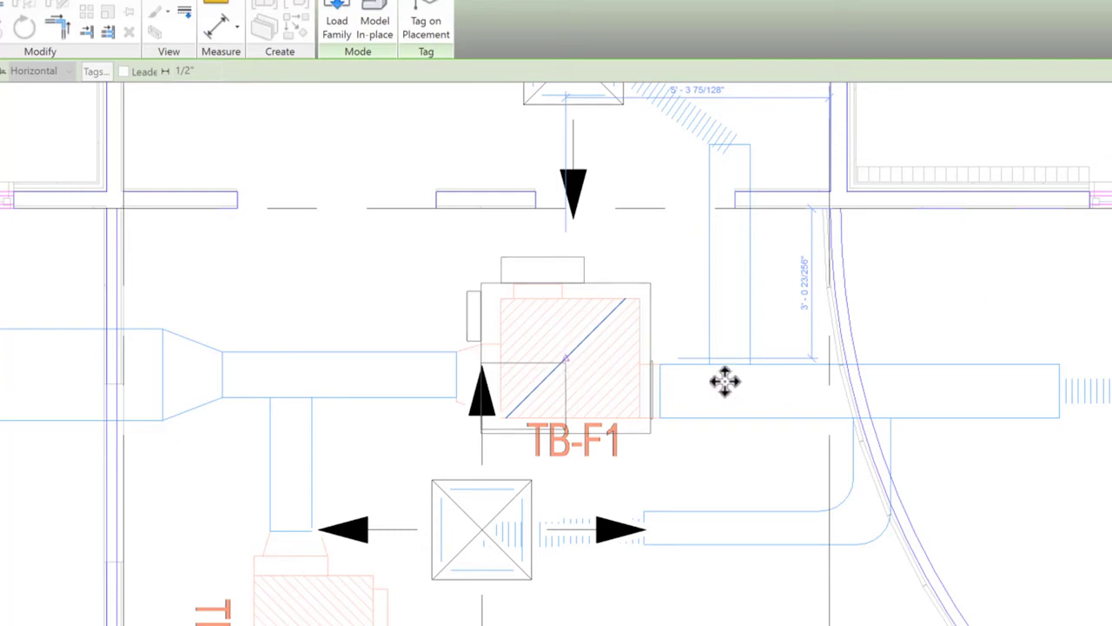
# Place a second parallel fan powered VAV unit over the TB-F2 box, rotated so its inlet faces the branch duct above.
pyautogui.scroll(-1, 844, 459)
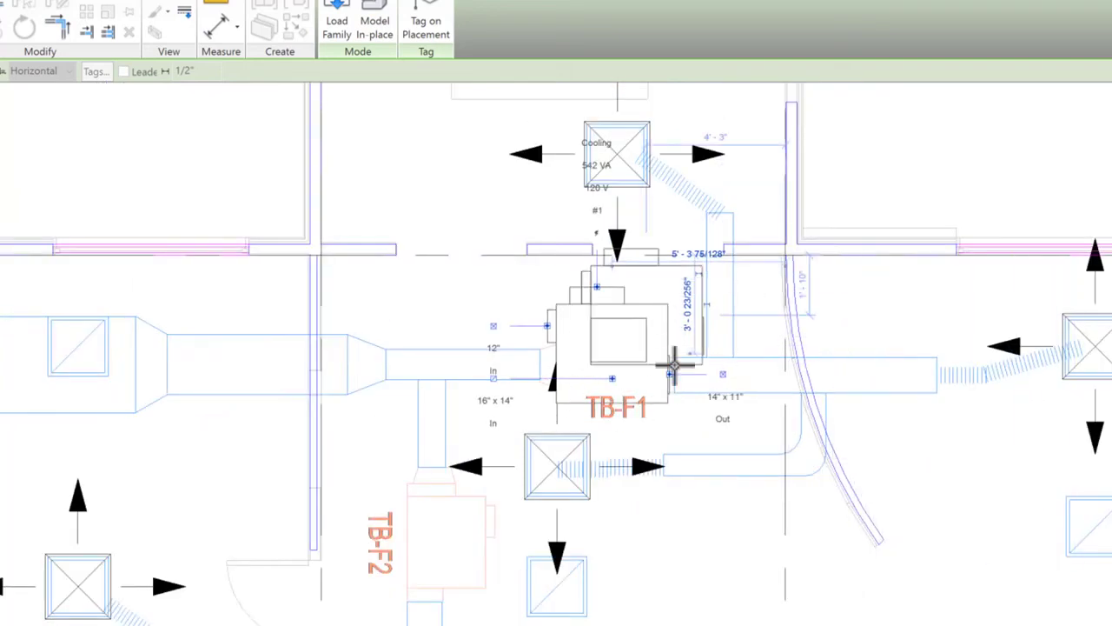
pyautogui.scroll(-1, 530, 234)
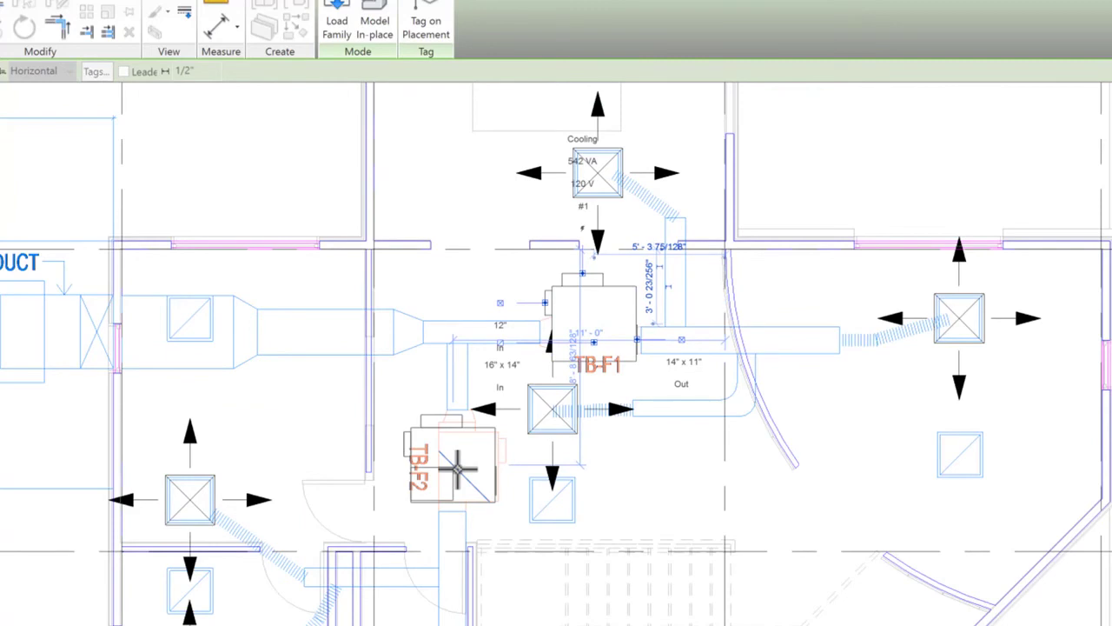
pyautogui.scroll(1, 460, 465)
pyautogui.click(472, 460)
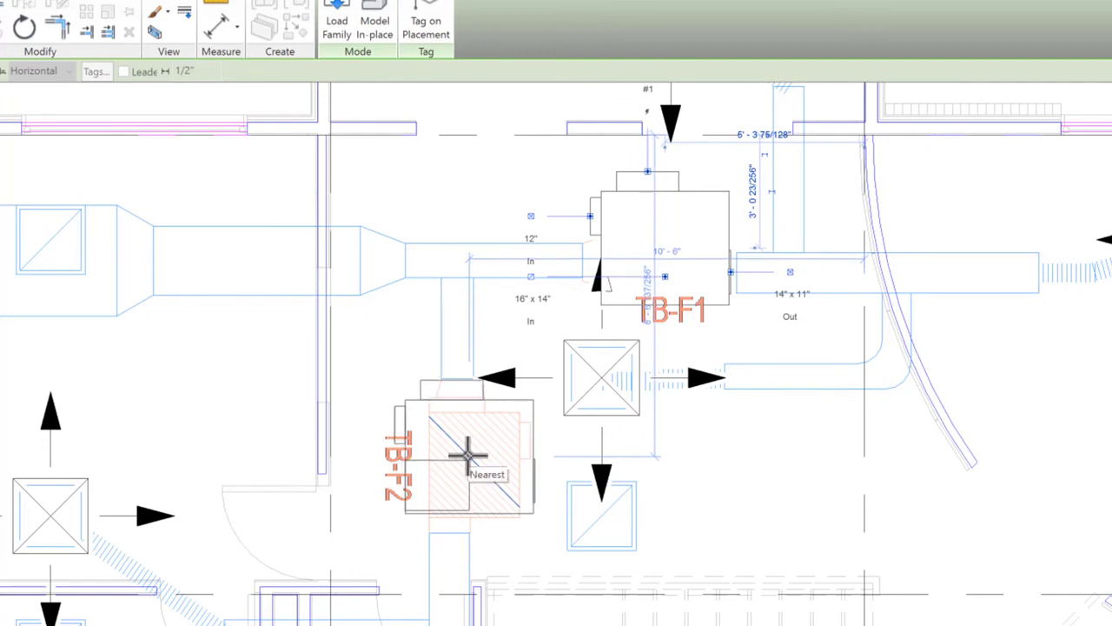
pyautogui.press('space')
pyautogui.press('space')
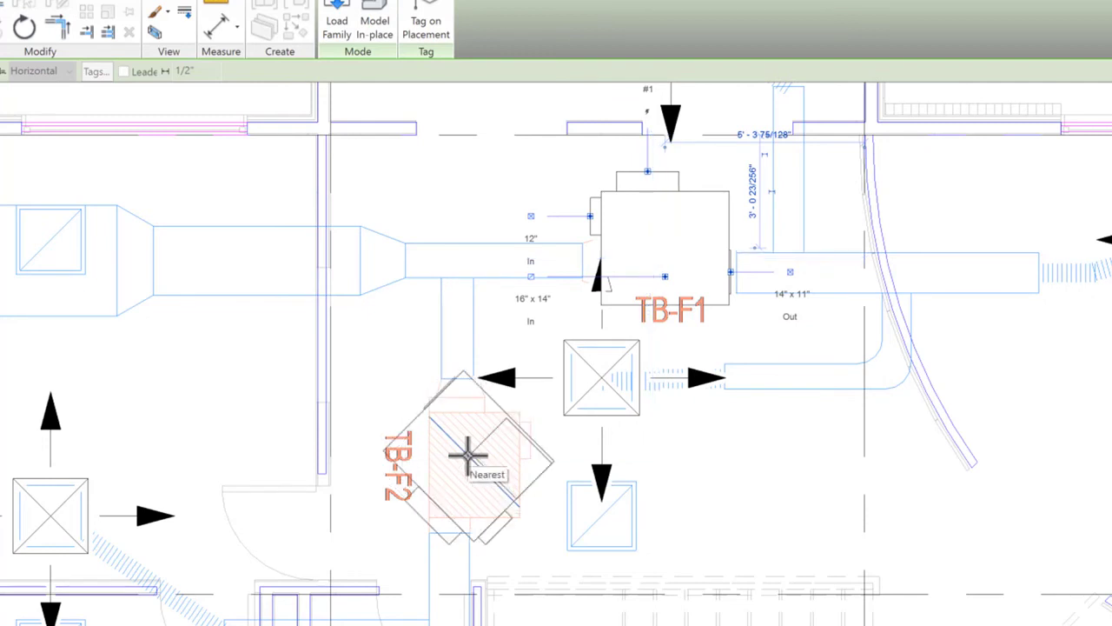
pyautogui.press('space')
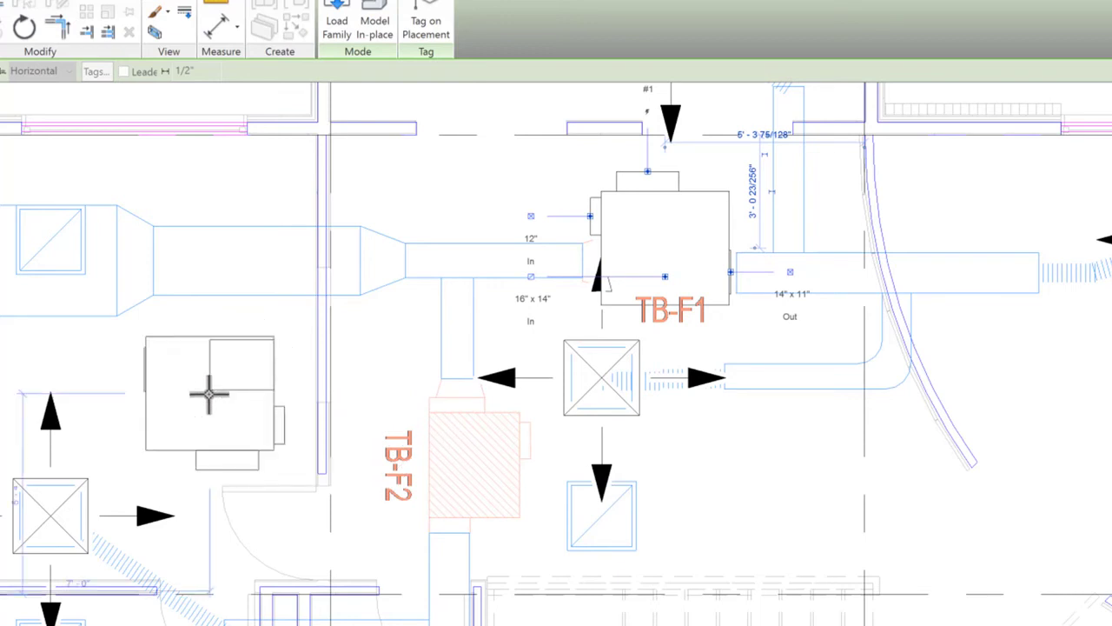
pyautogui.press('space')
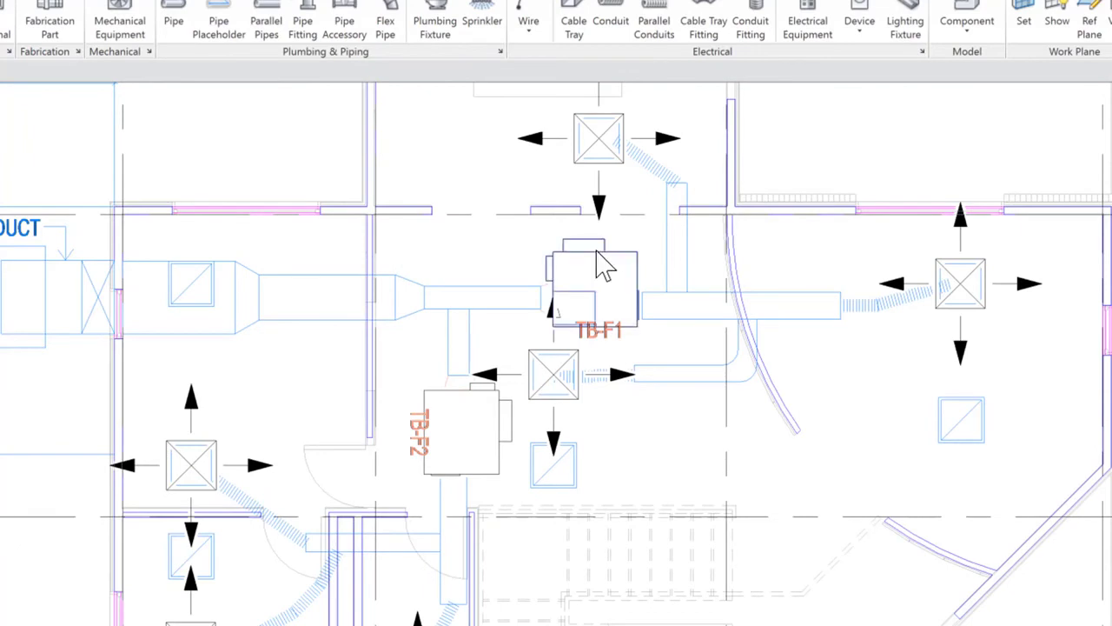
# Examine the TB-F1 VAV unit's duct and electrical connectors and how its inlets and outlet line up with the drawn ducts.
pyautogui.click(597, 252)
pyautogui.scroll(5, 626, 246)
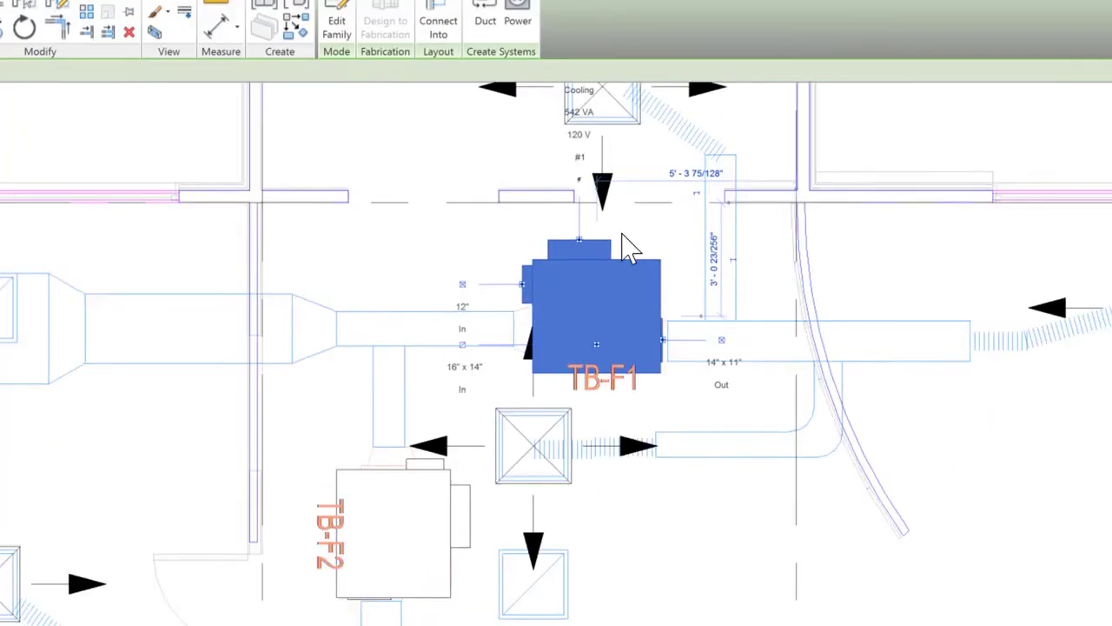
pyautogui.scroll(1, 386, 453)
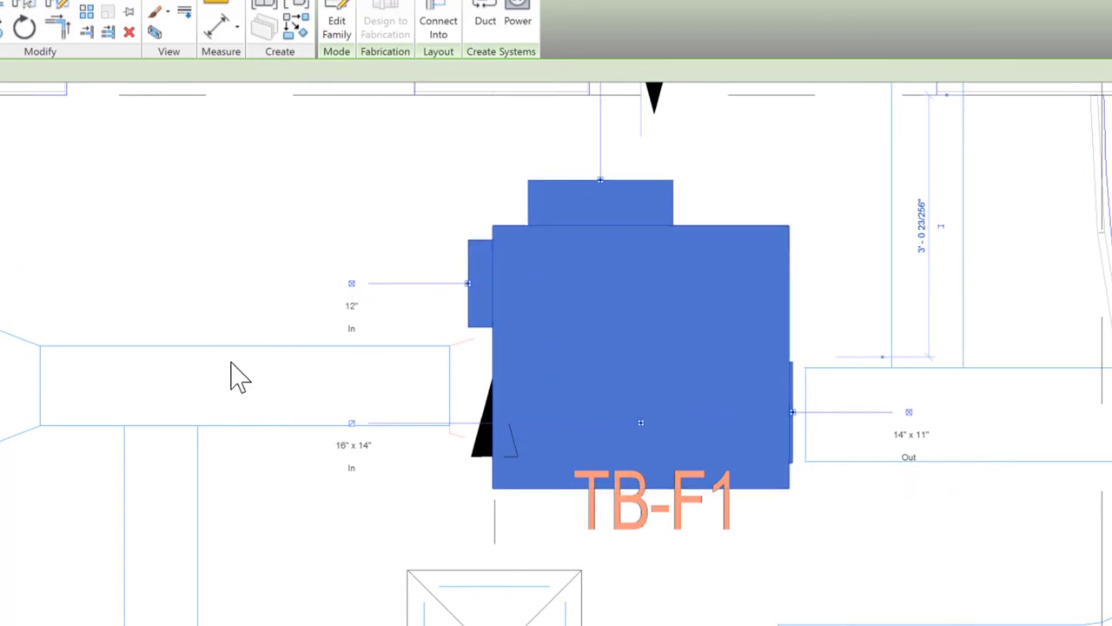
pyautogui.scroll(-2, 239, 375)
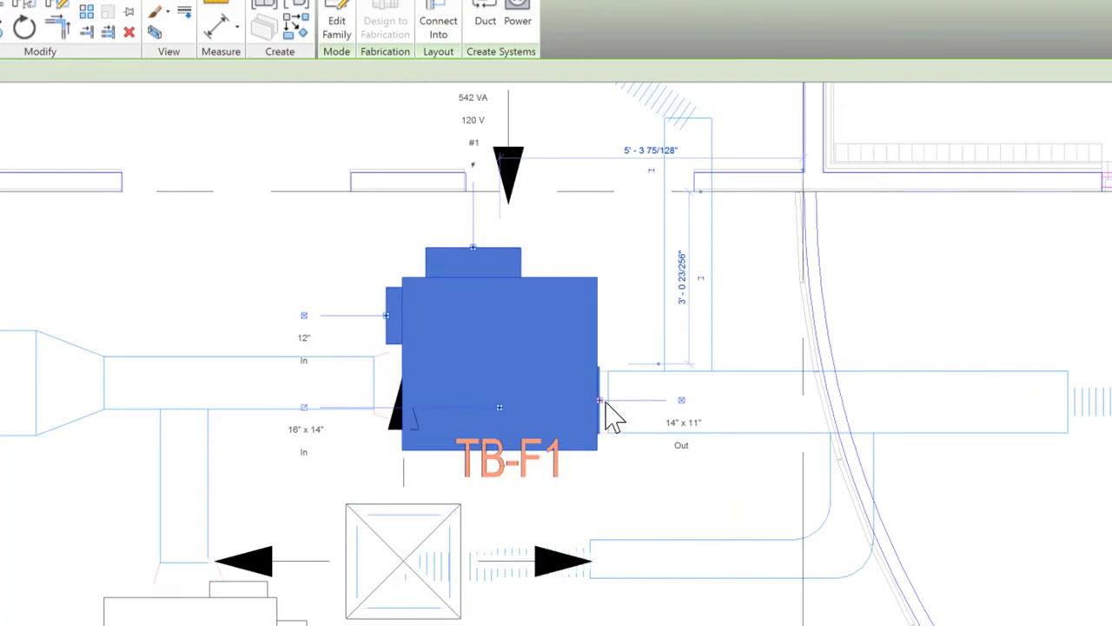
pyautogui.scroll(-2, 564, 491)
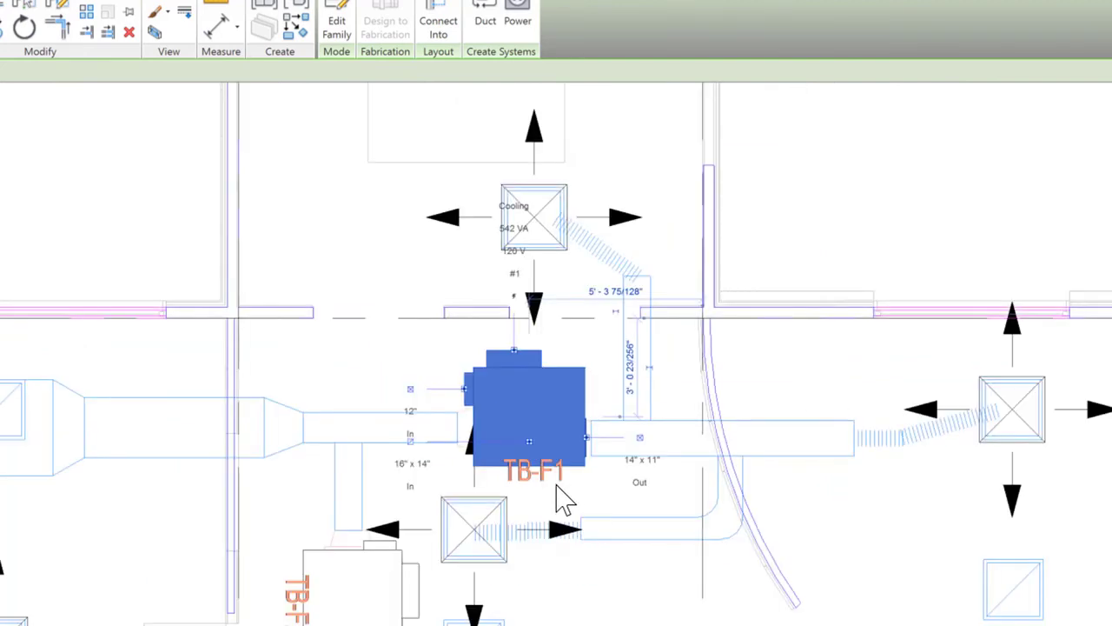
pyautogui.scroll(2, 414, 460)
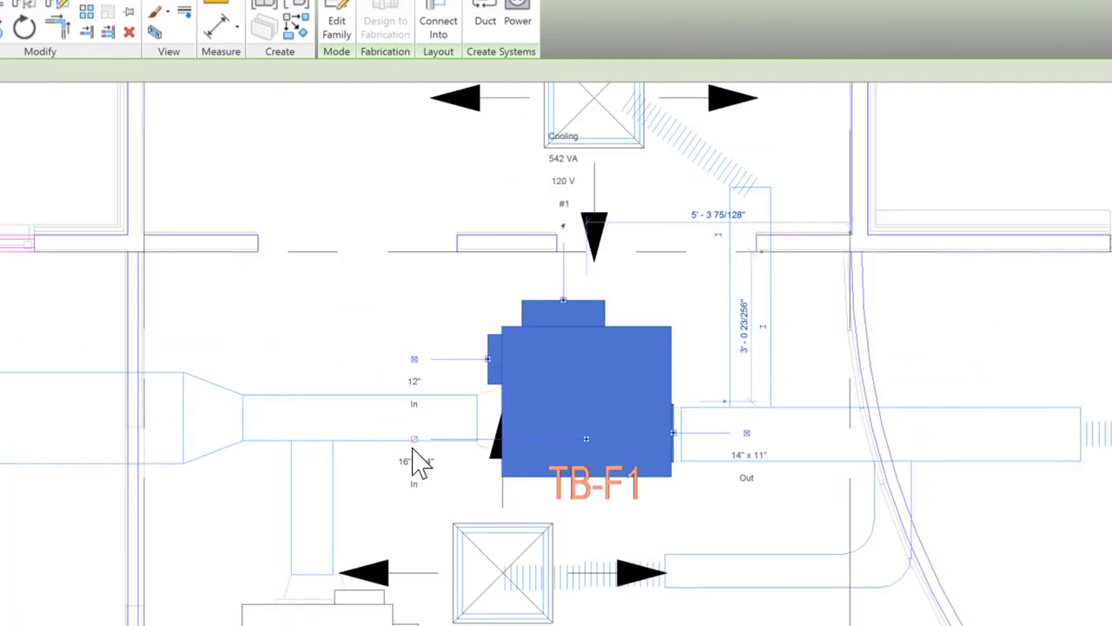
pyautogui.scroll(2, 434, 456)
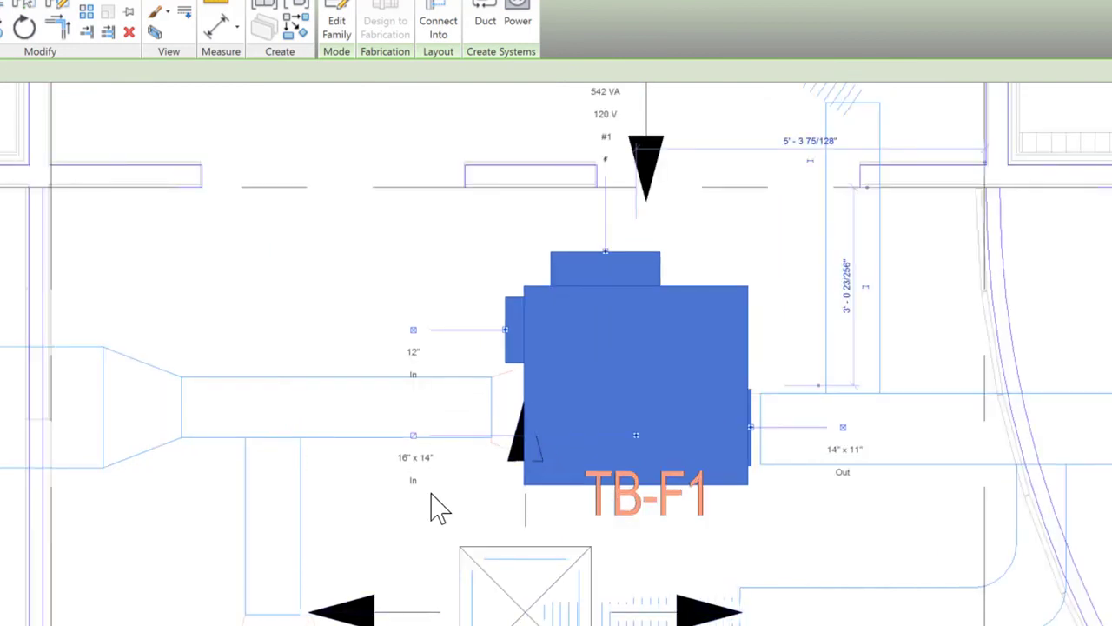
pyautogui.scroll(2, 422, 456)
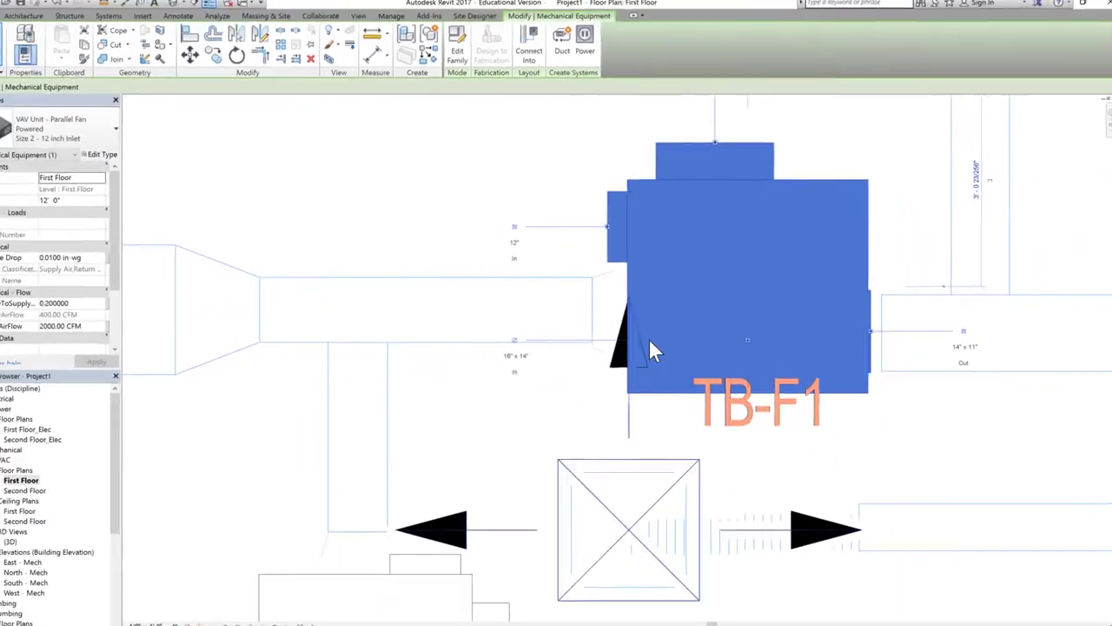
pyautogui.scroll(-2, 599, 358)
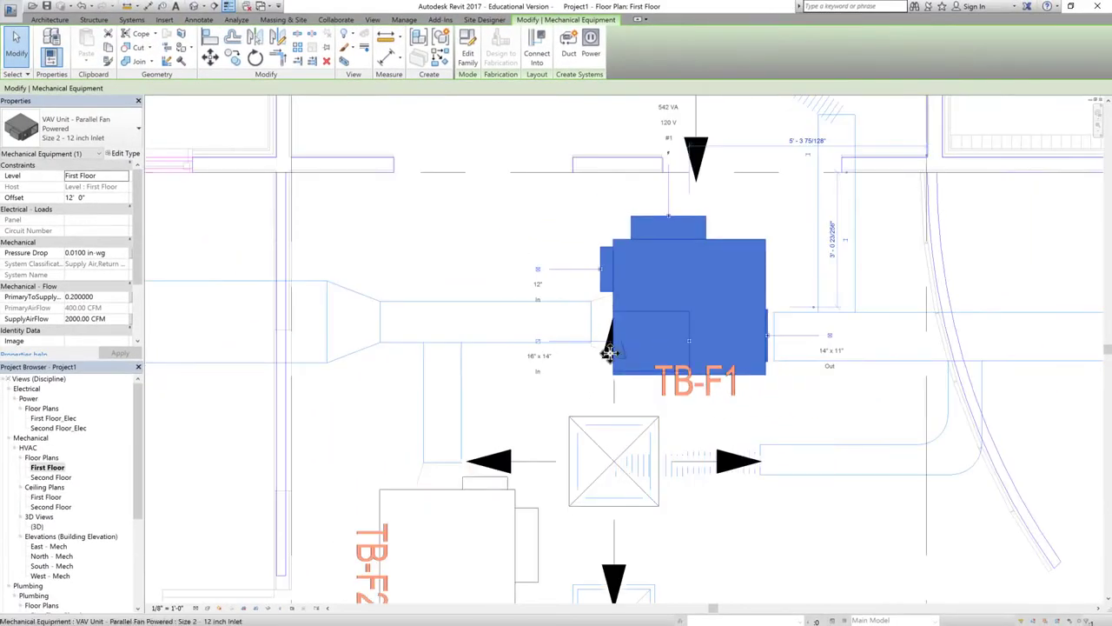
pyautogui.scroll(-1, 609, 360)
pyautogui.scroll(2, 646, 228)
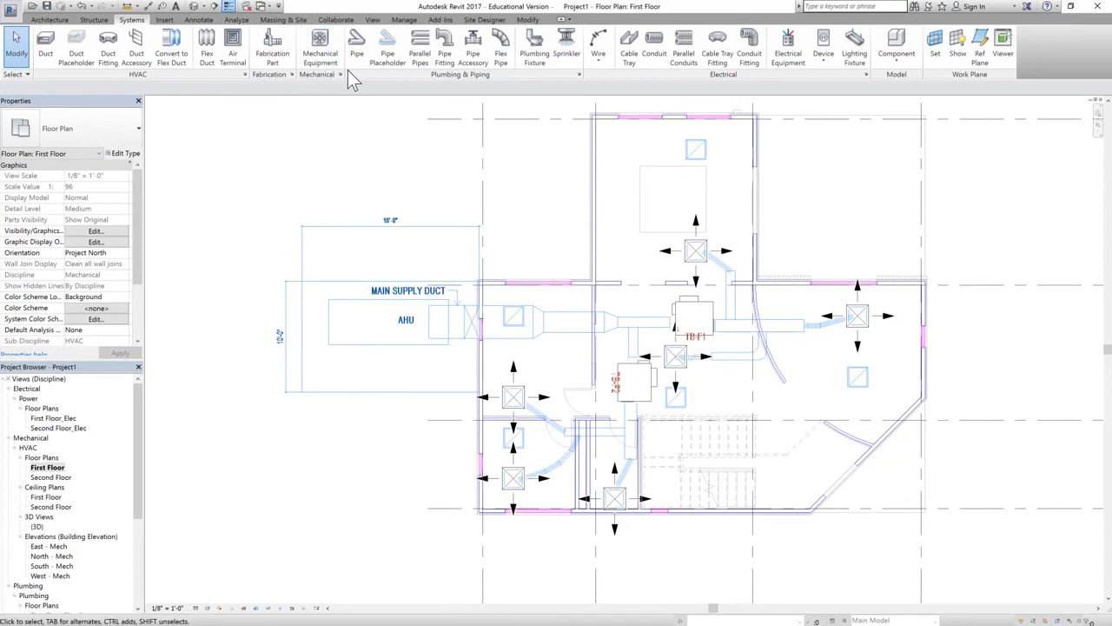
pyautogui.click(320, 43)
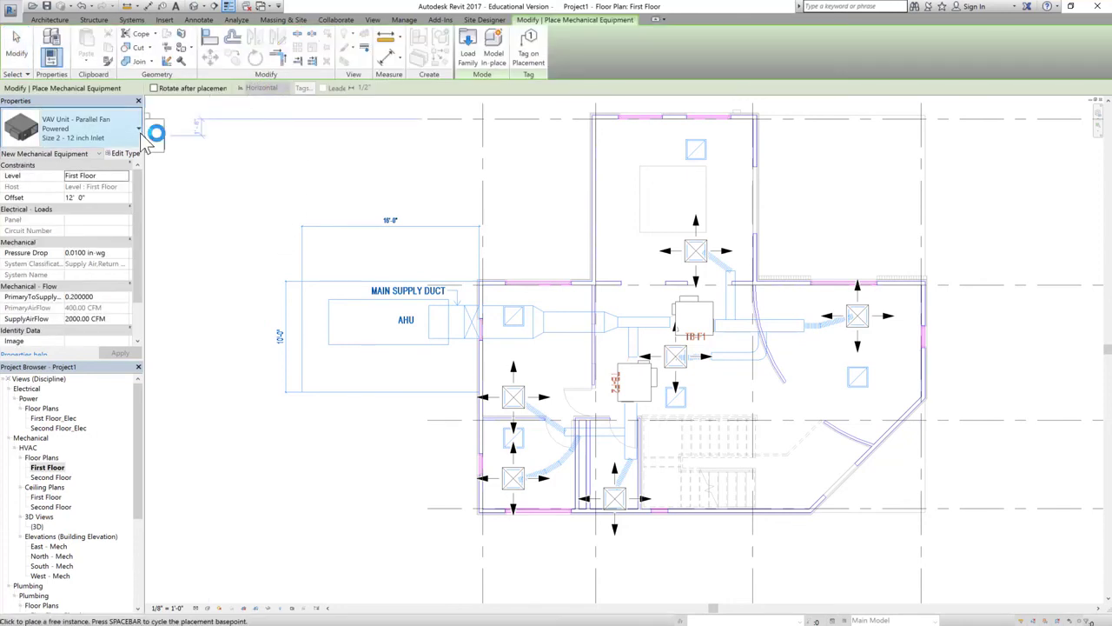
pyautogui.click(138, 130)
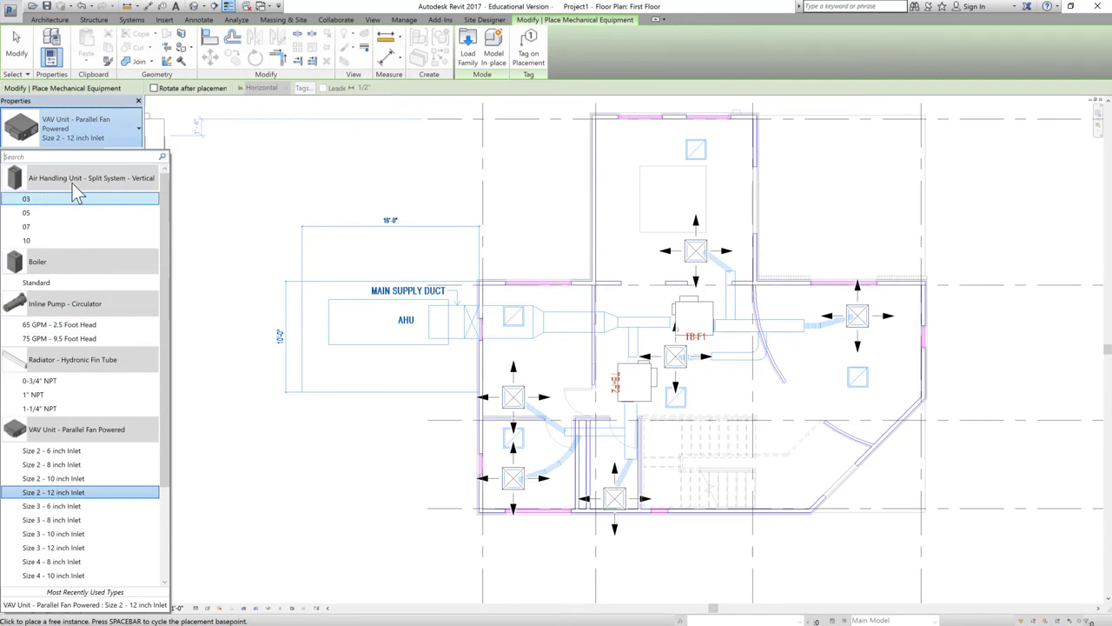
pyautogui.click(16, 46)
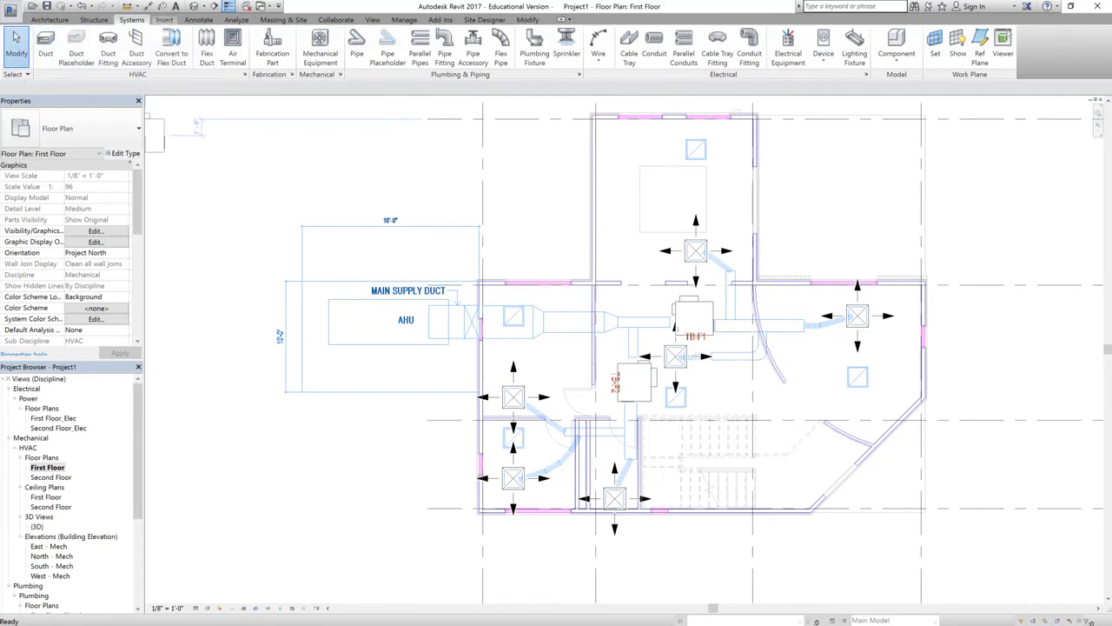
# Load the Outdoor AHU - Horizontal family from the US Imperial library's Mechanical, MEP, Air-Side Components, Air Handling Units folder.
pyautogui.click(164, 19)
pyautogui.click(372, 46)
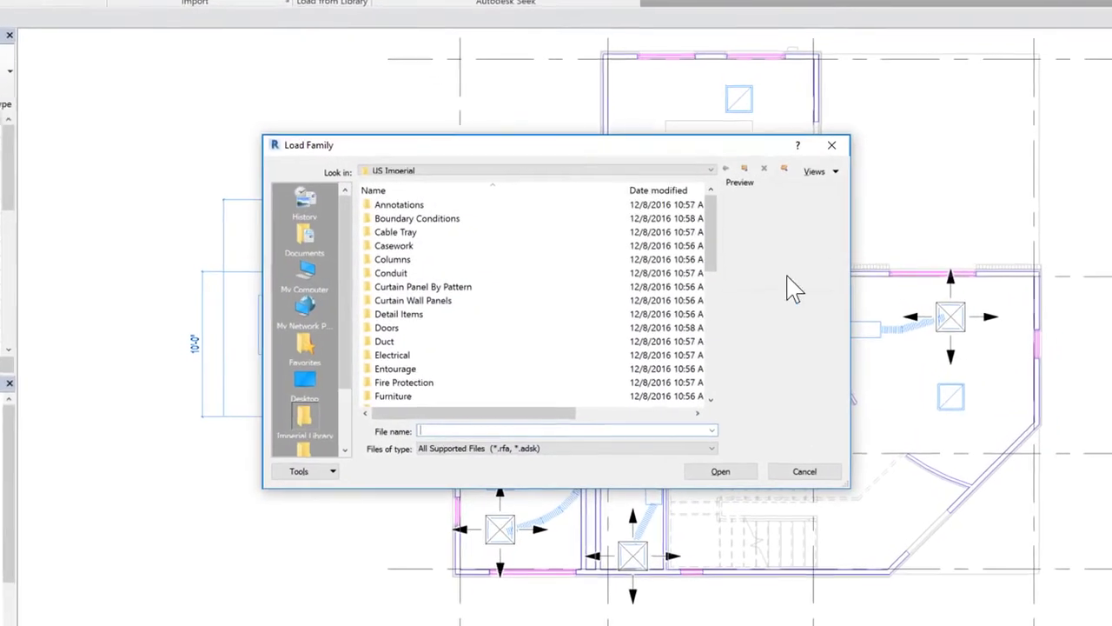
pyautogui.click(425, 301)
pyautogui.scroll(-2, 434, 304)
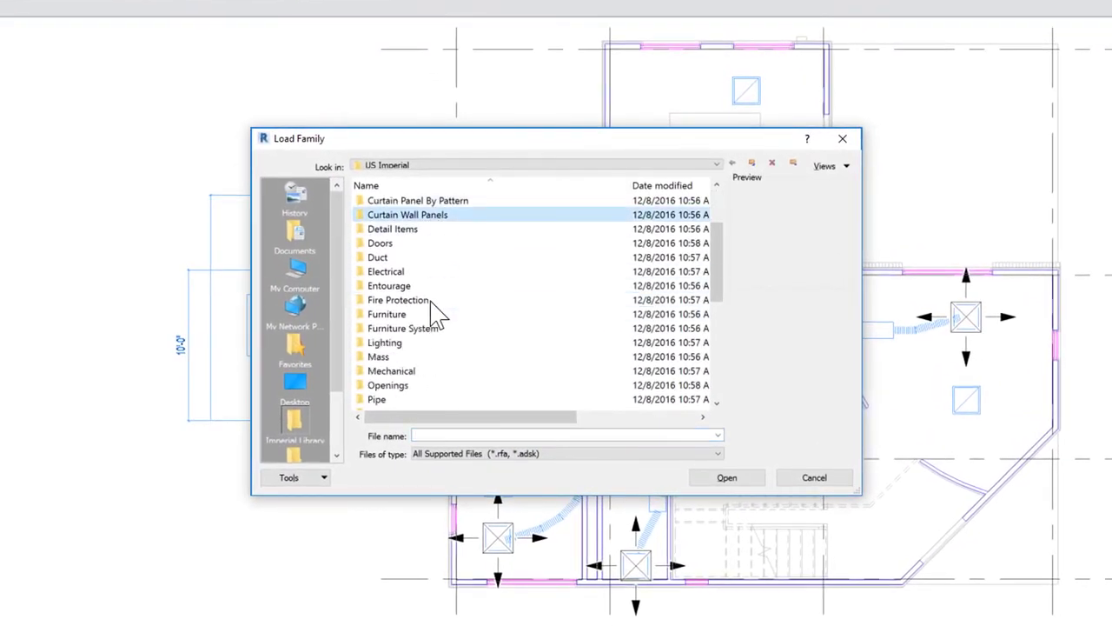
pyautogui.doubleClick(404, 371)
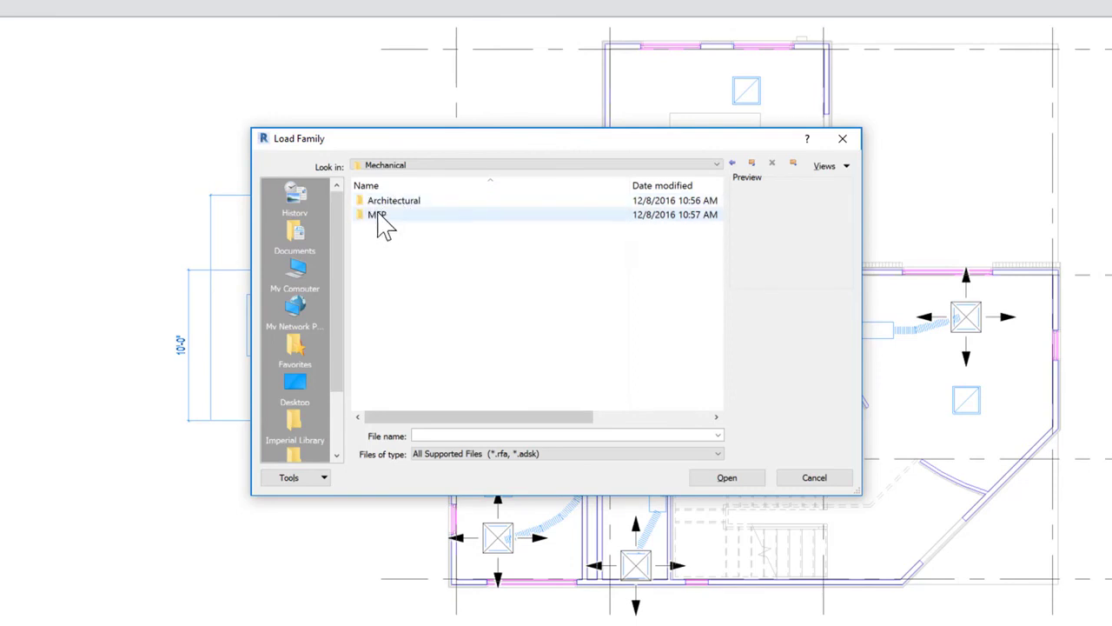
pyautogui.doubleClick(413, 215)
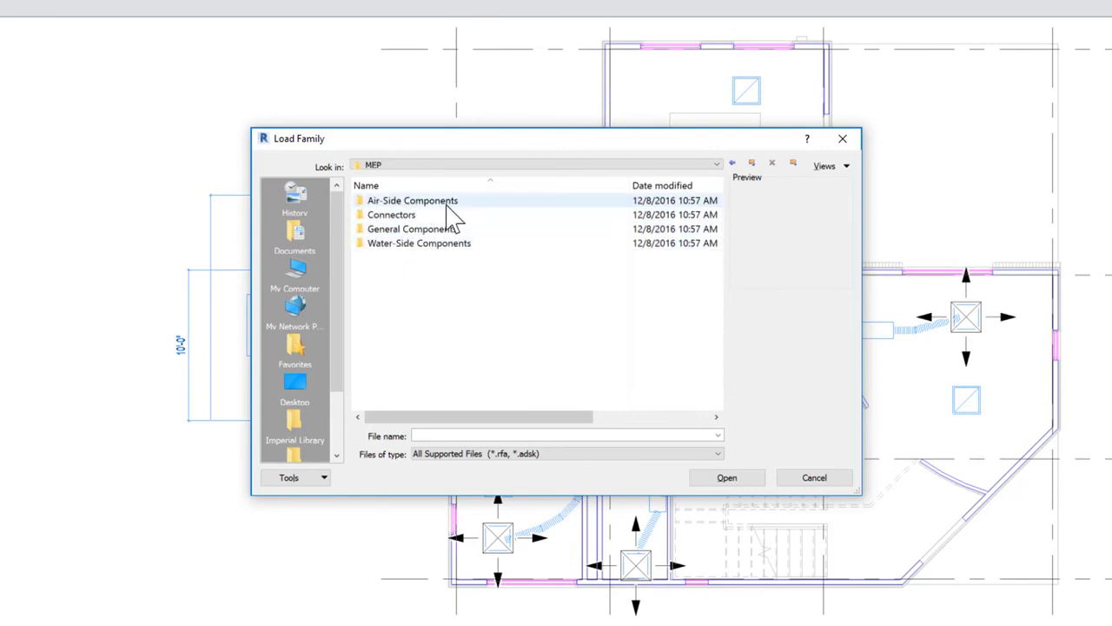
pyautogui.doubleClick(448, 202)
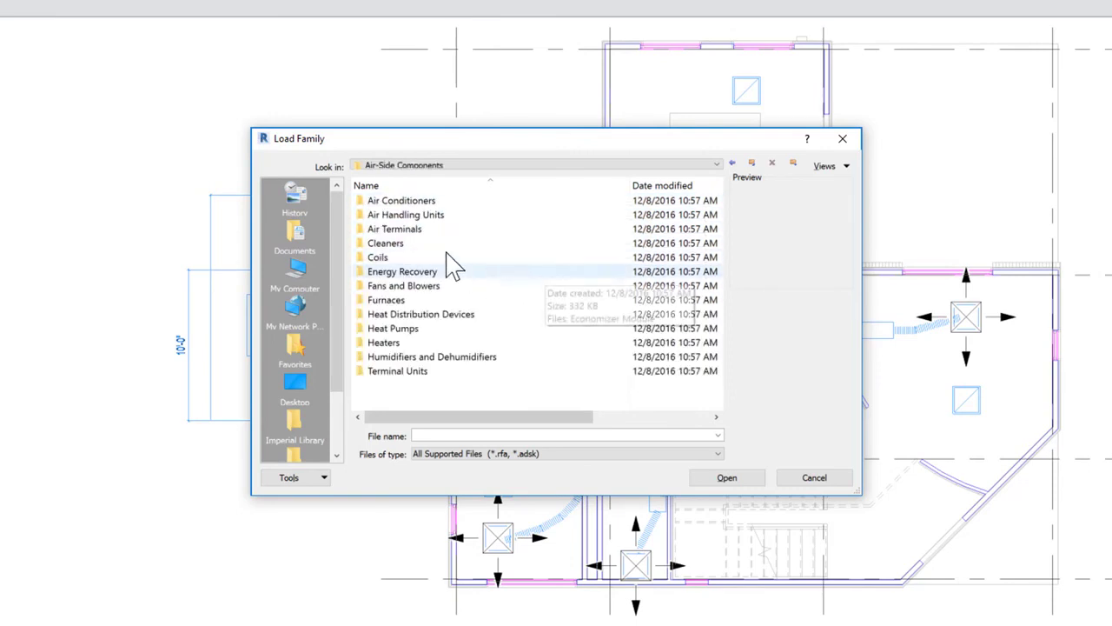
pyautogui.doubleClick(406, 217)
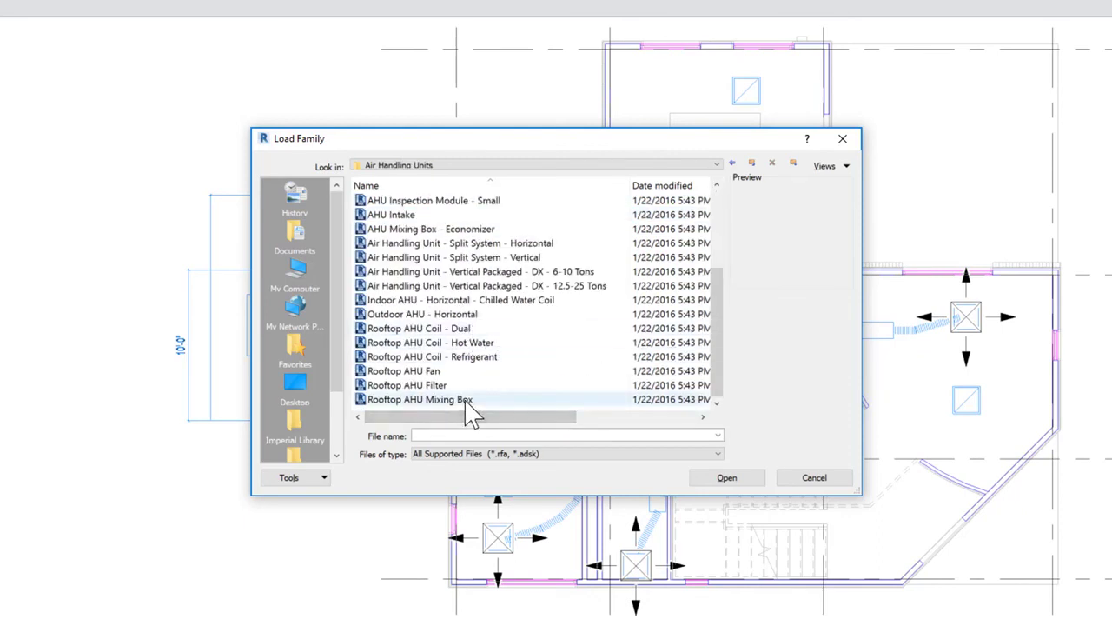
pyautogui.scroll(1, 474, 395)
pyautogui.click(486, 358)
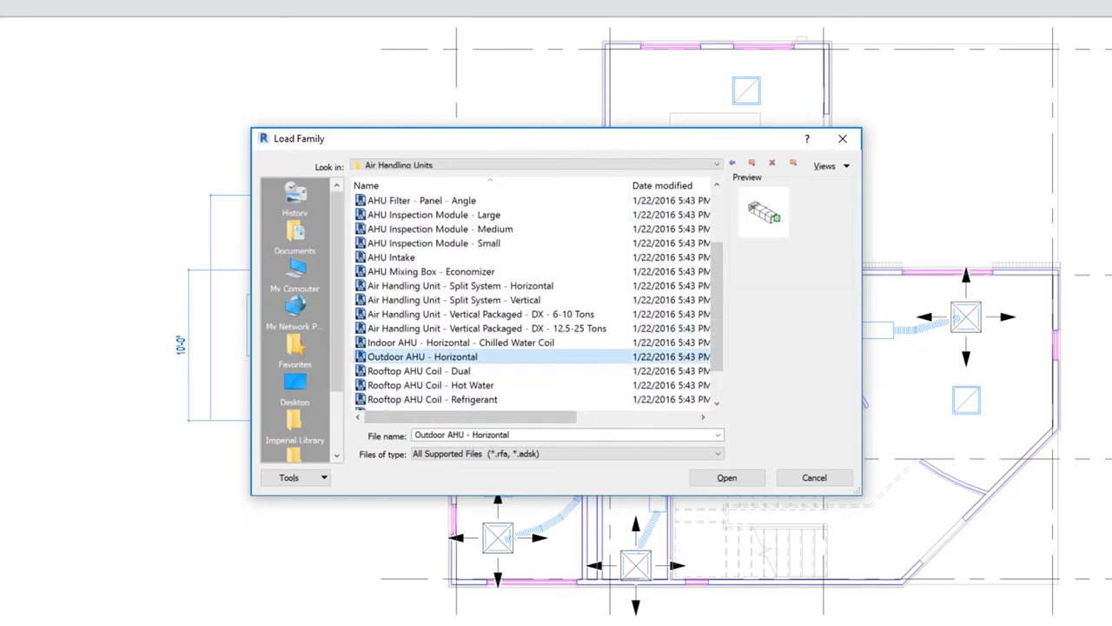
pyautogui.click(714, 482)
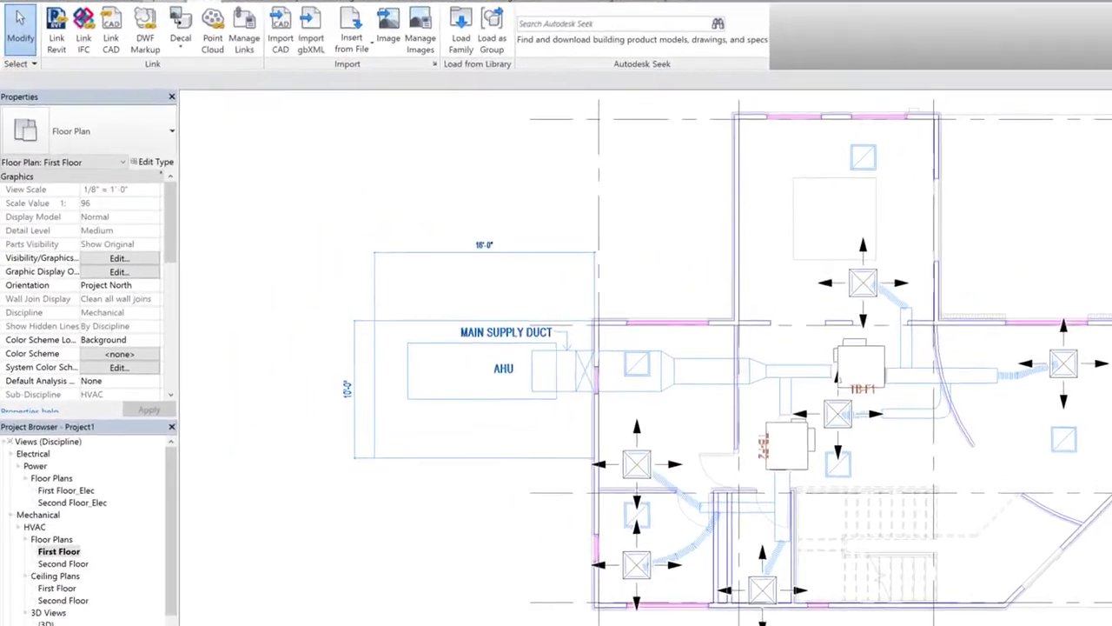
# Place an Outdoor AHU - Horizontal with 6 Square Feet of Coil on the first floor, overlapping the drawn AHU box and facing the main supply duct.
pyautogui.click(131, 19)
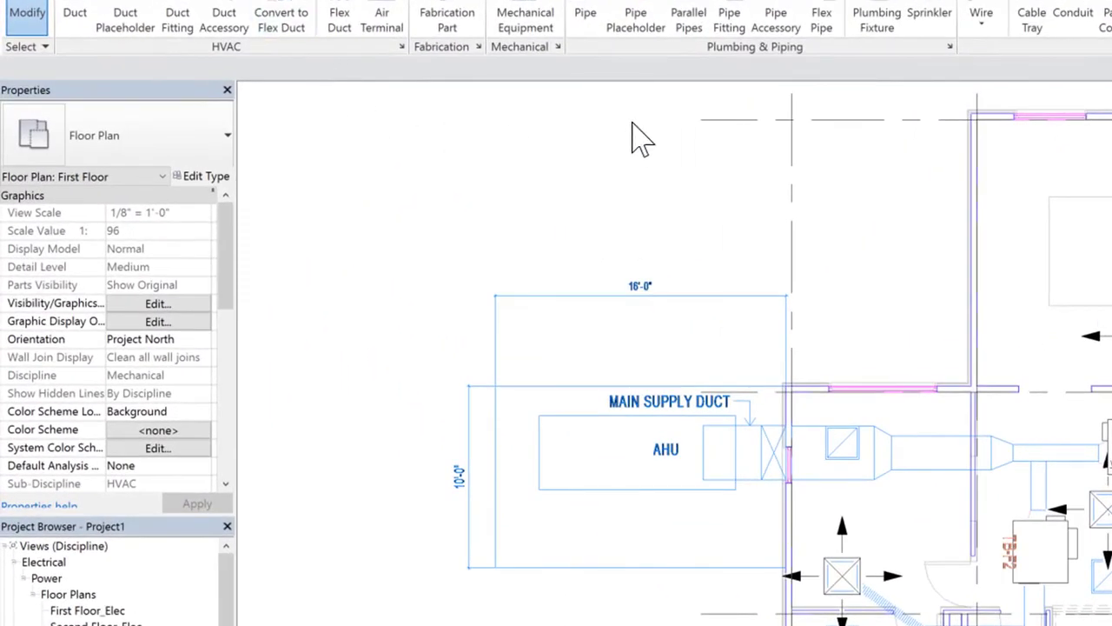
pyautogui.click(527, 21)
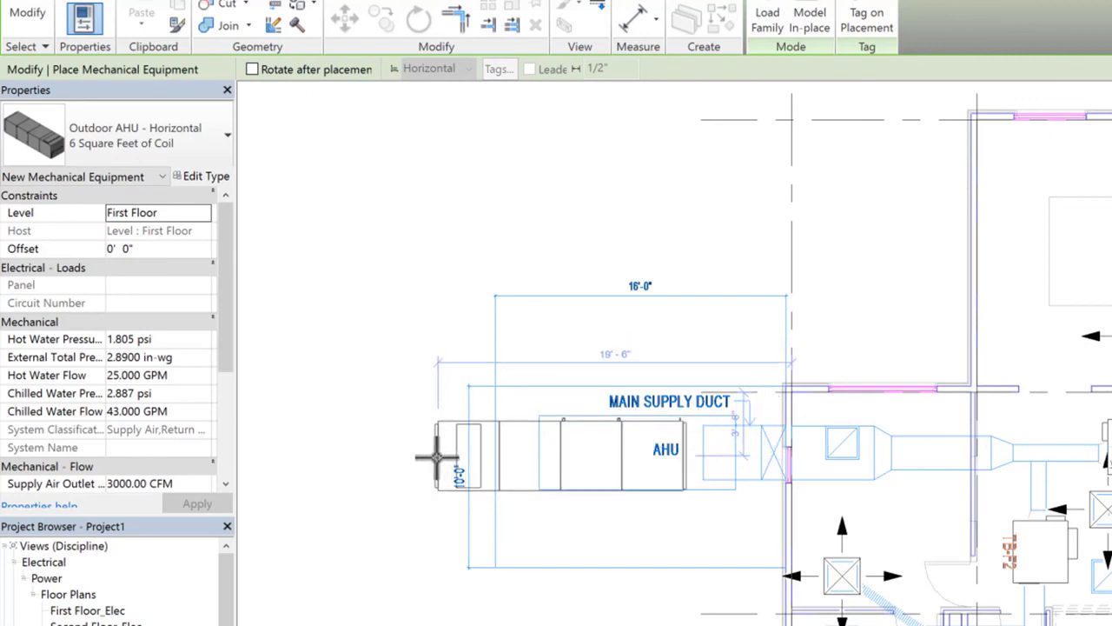
pyautogui.scroll(3, 438, 457)
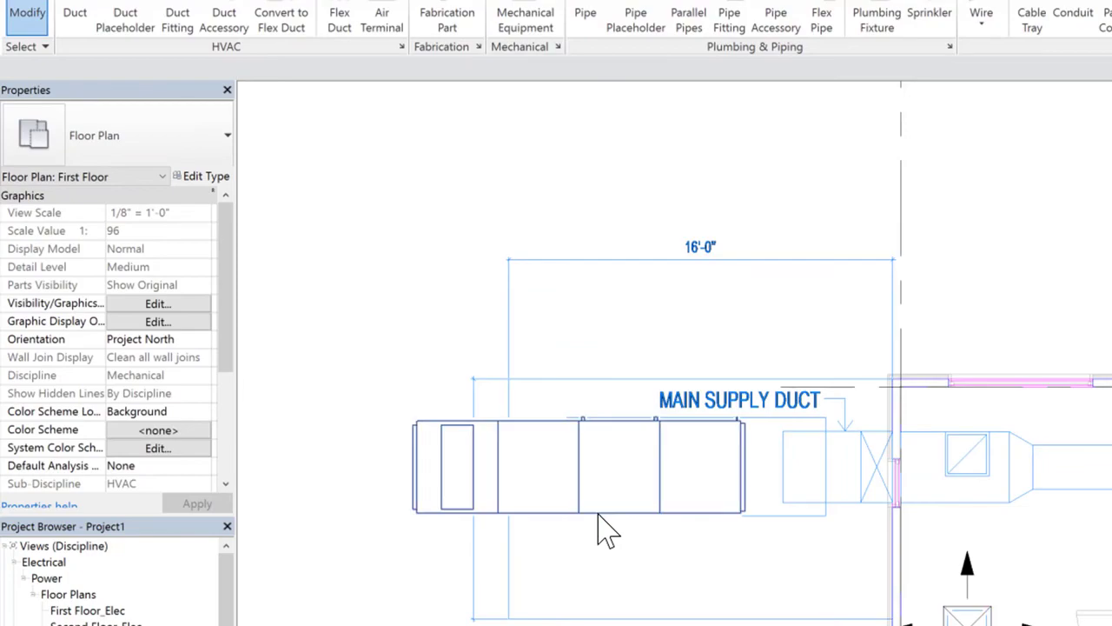
# Examine the placed air handling unit's duct, pipe and electrical connectors against the drawn main supply duct.
pyautogui.click(655, 513)
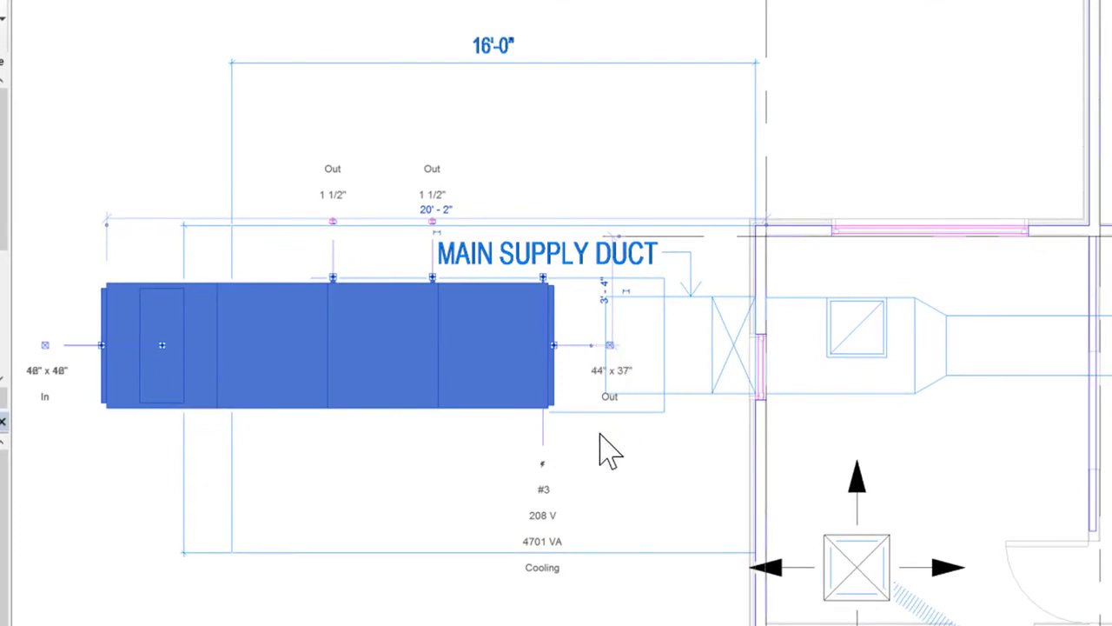
pyautogui.moveTo(676, 366); pyautogui.dragTo(733, 373, button='middle')
pyautogui.scroll(2, 732, 373)
pyautogui.scroll(-1, 732, 372)
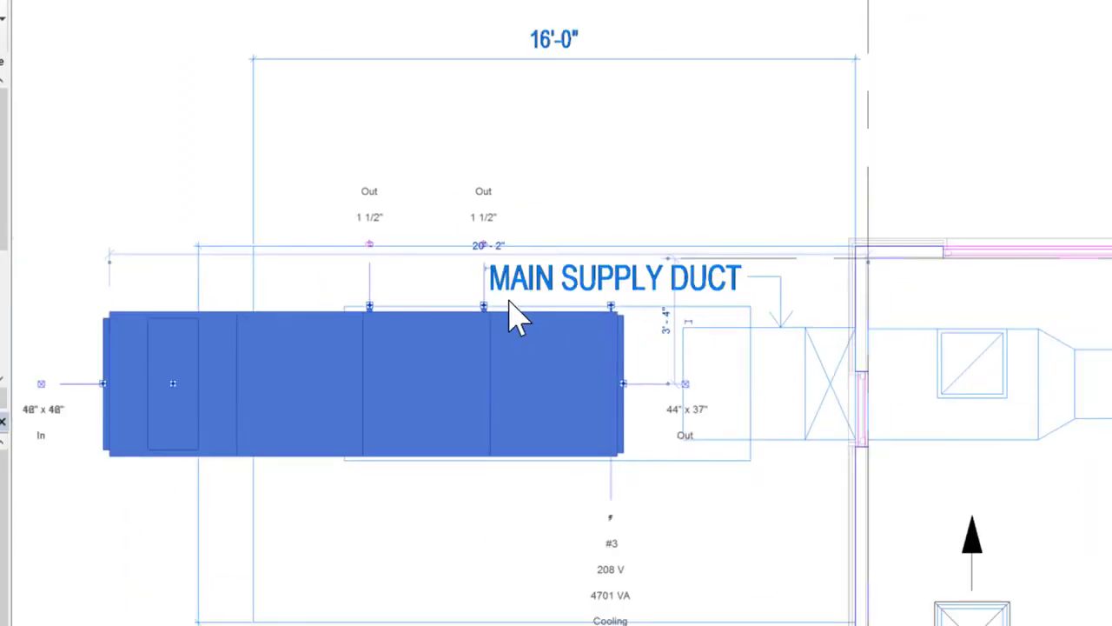